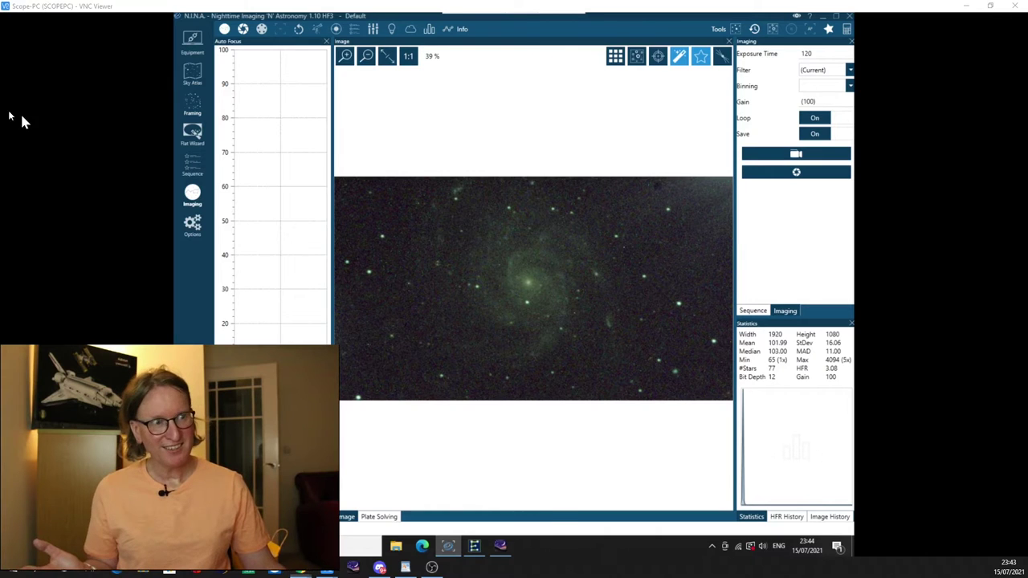
- Bring up the M101 Wikipedia reference photo, move it up and left, then hide it
{"action": "key", "text": "alt+Tab"}
{"action": "left_click_drag", "start_coordinate": [138, 143], "coordinate": [77, 95]}
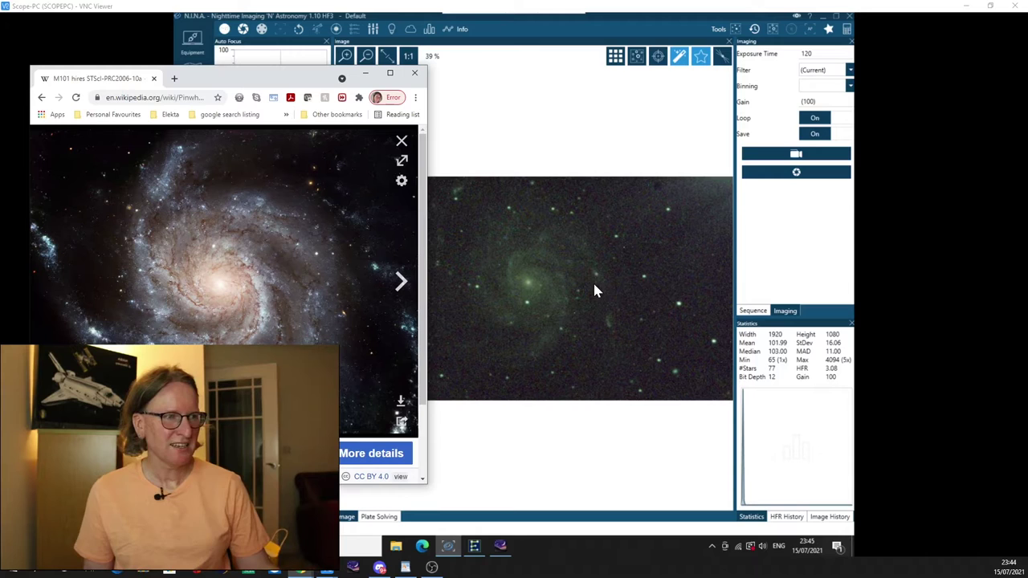
{"action": "left_click", "coordinate": [366, 73]}
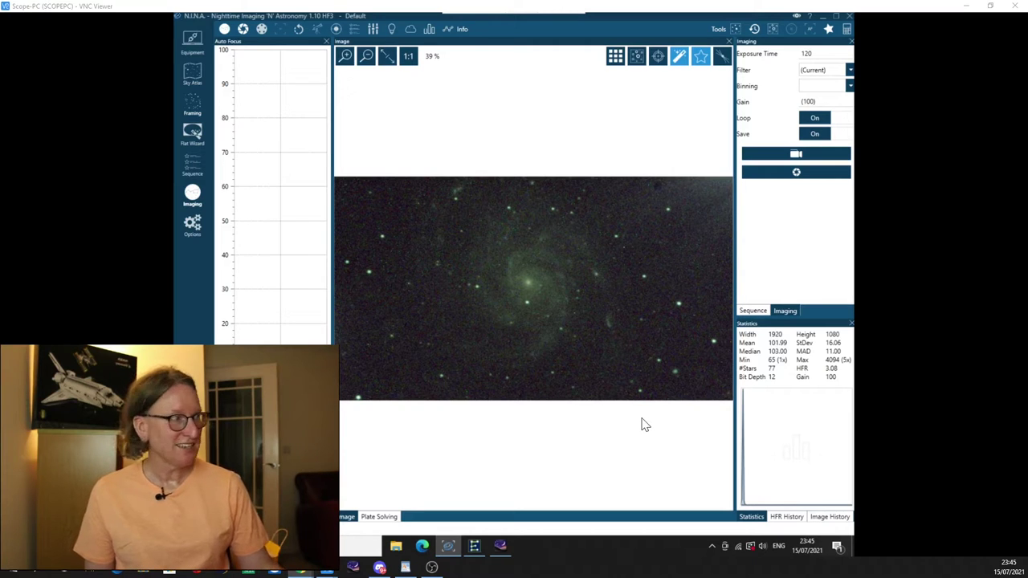
- Bring Stellarium forward and zoom out to a roughly 171° view of the southern sky
{"action": "left_click", "coordinate": [501, 548]}
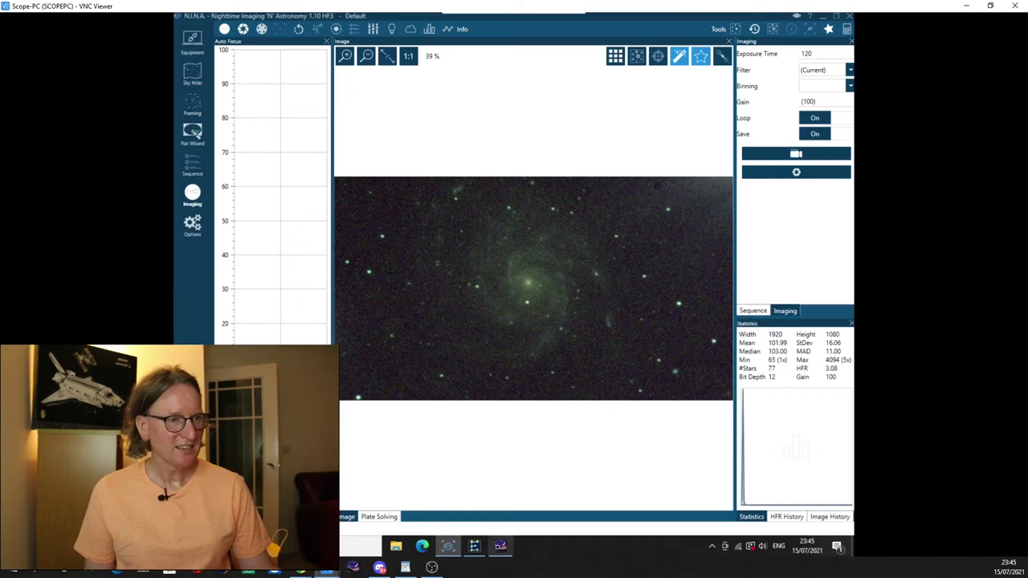
{"action": "scroll", "coordinate": [501, 301], "scroll_direction": "down", "scroll_amount": 3}
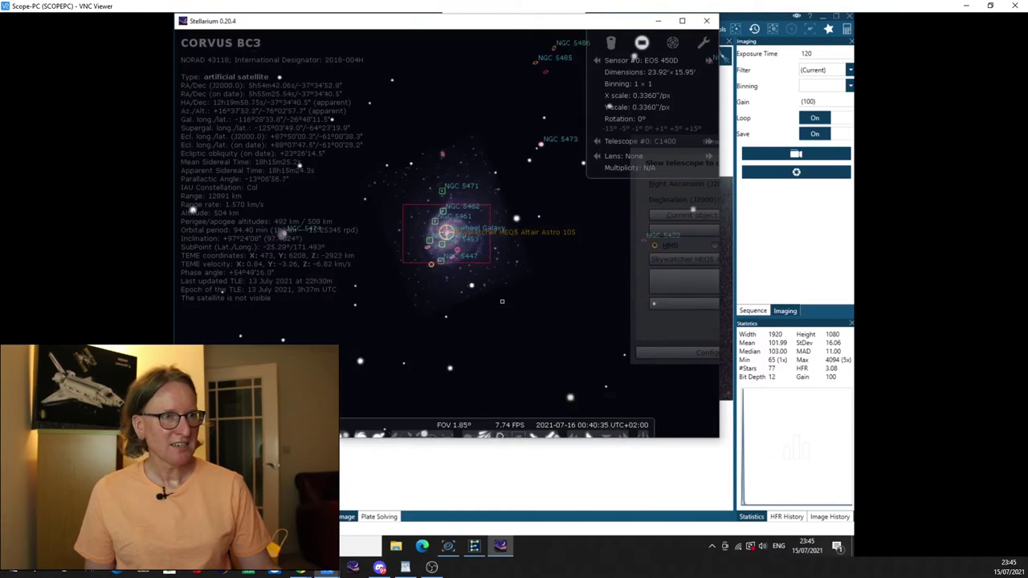
{"action": "mouse_move", "coordinate": [329, 429]}
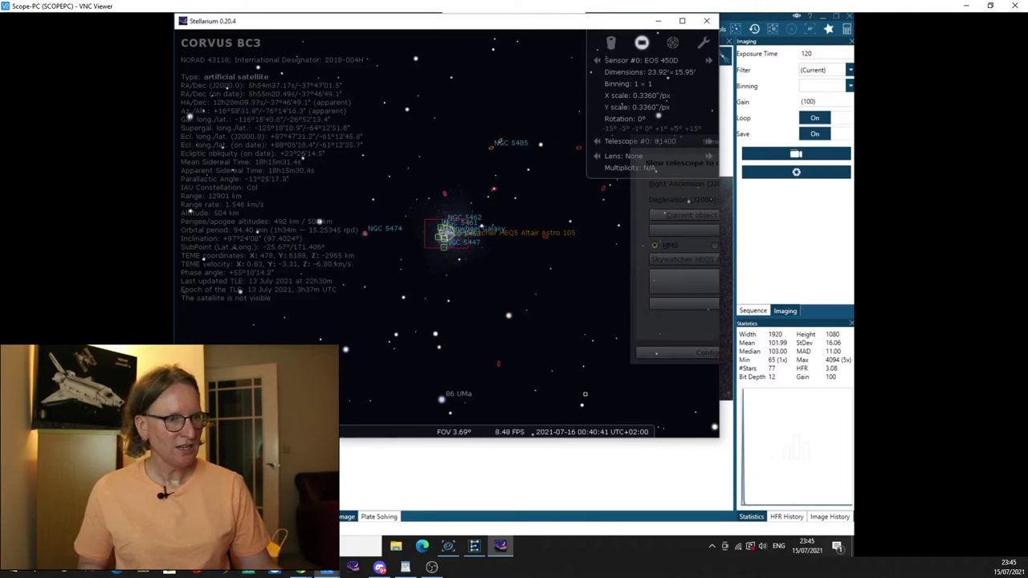
{"action": "scroll", "coordinate": [529, 337], "scroll_direction": "down", "scroll_amount": 2}
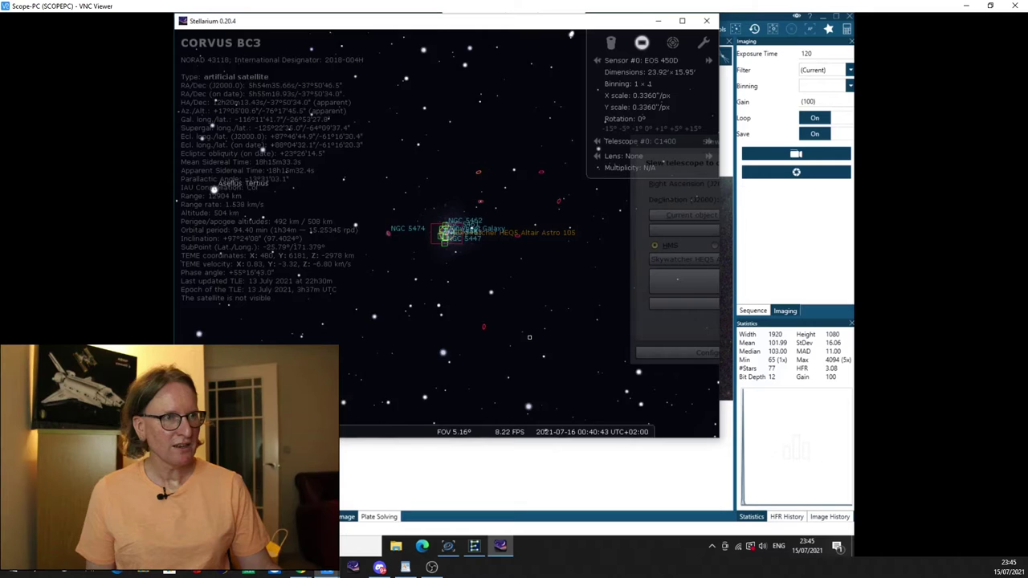
{"action": "scroll", "coordinate": [529, 337], "scroll_direction": "down", "scroll_amount": 5}
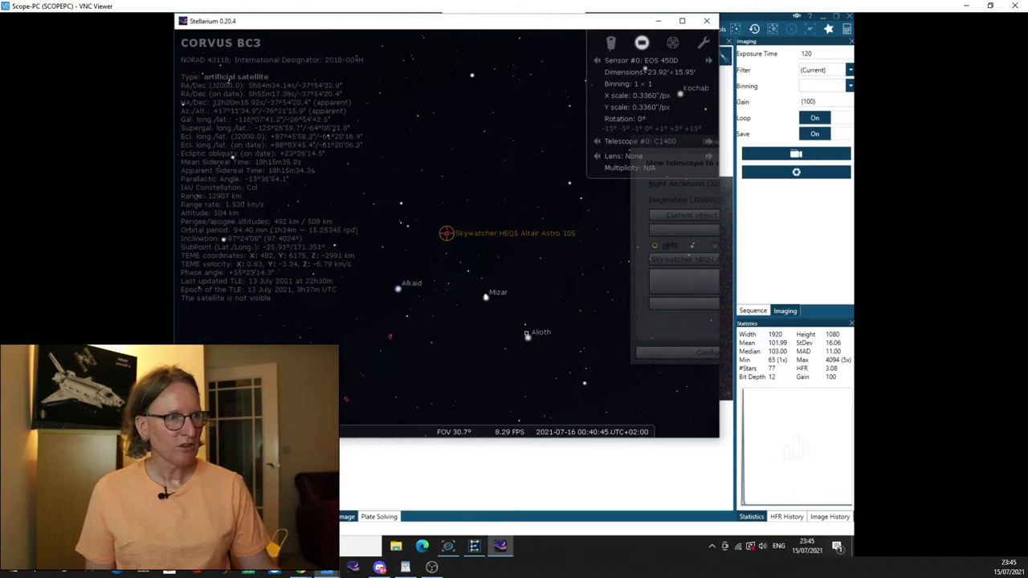
{"action": "scroll", "coordinate": [526, 333], "scroll_direction": "down", "scroll_amount": 5}
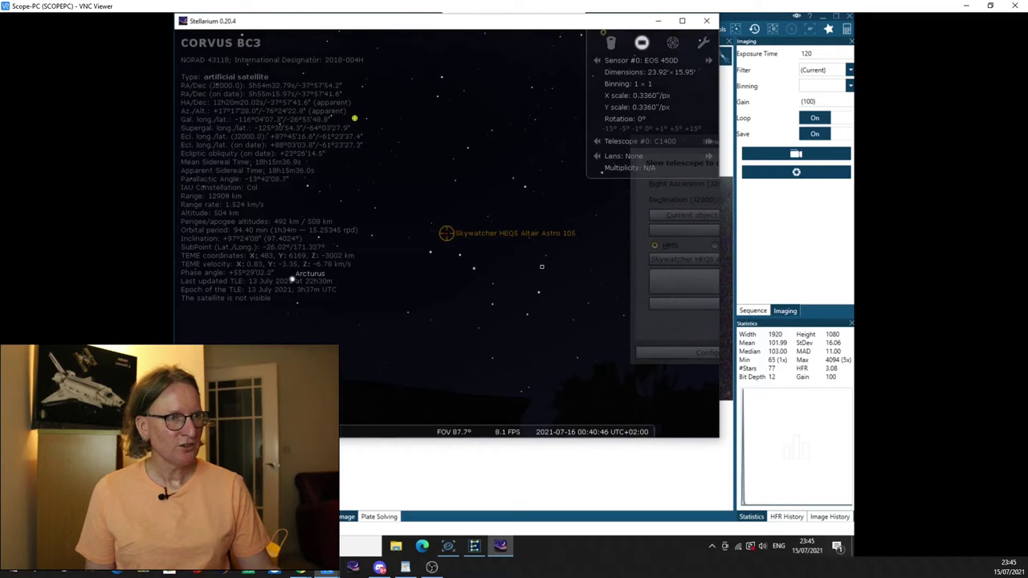
{"action": "scroll", "coordinate": [541, 266], "scroll_direction": "down", "scroll_amount": 5}
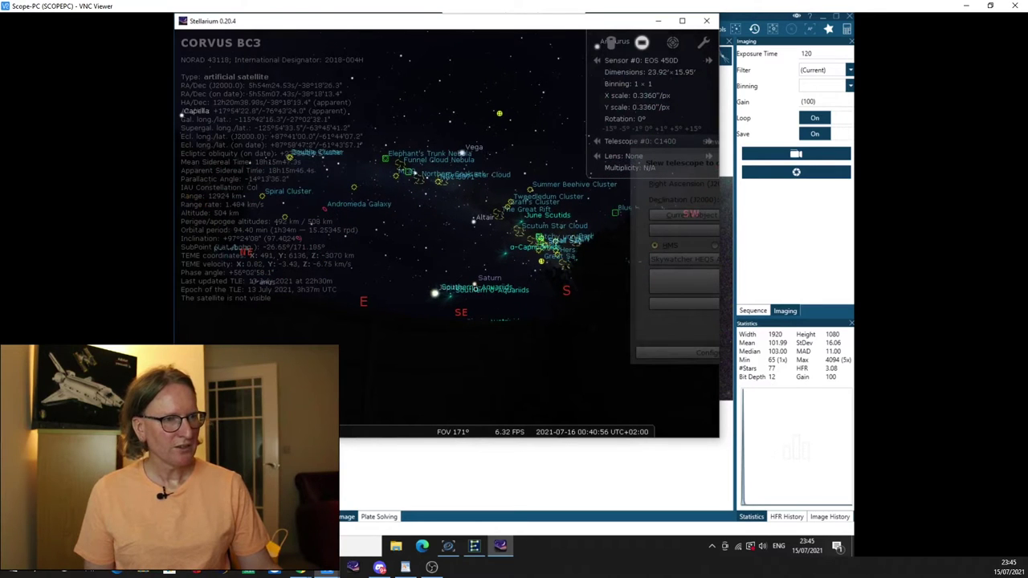
- Zoom in to about a 62.8° field on the south-east sky around Saturn and Jupiter
{"action": "scroll", "coordinate": [551, 358], "scroll_direction": "up", "scroll_amount": 5}
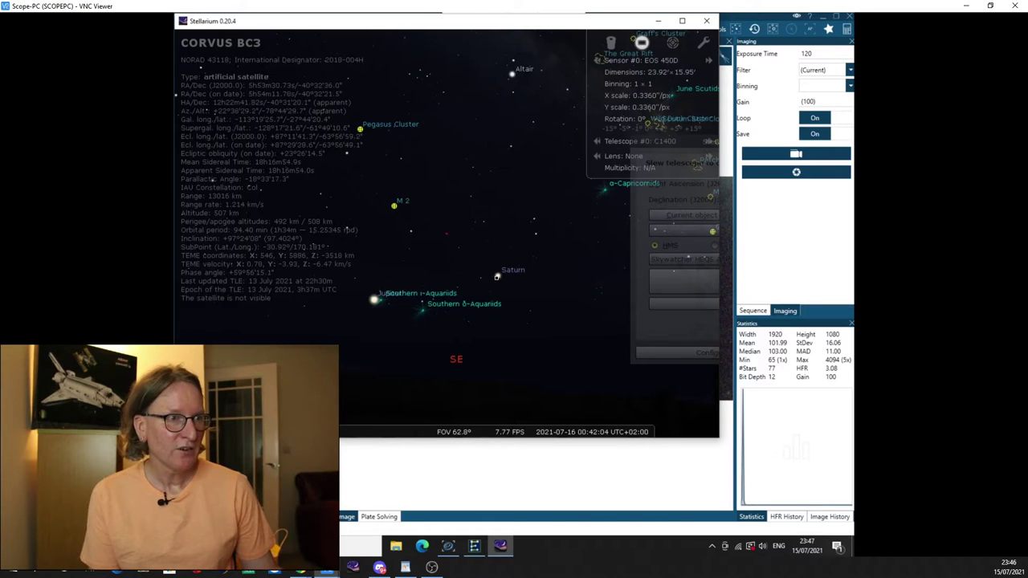
- Select Saturn and slew the telescope to it as the current object, then open the Start menu
{"action": "left_click", "coordinate": [498, 276]}
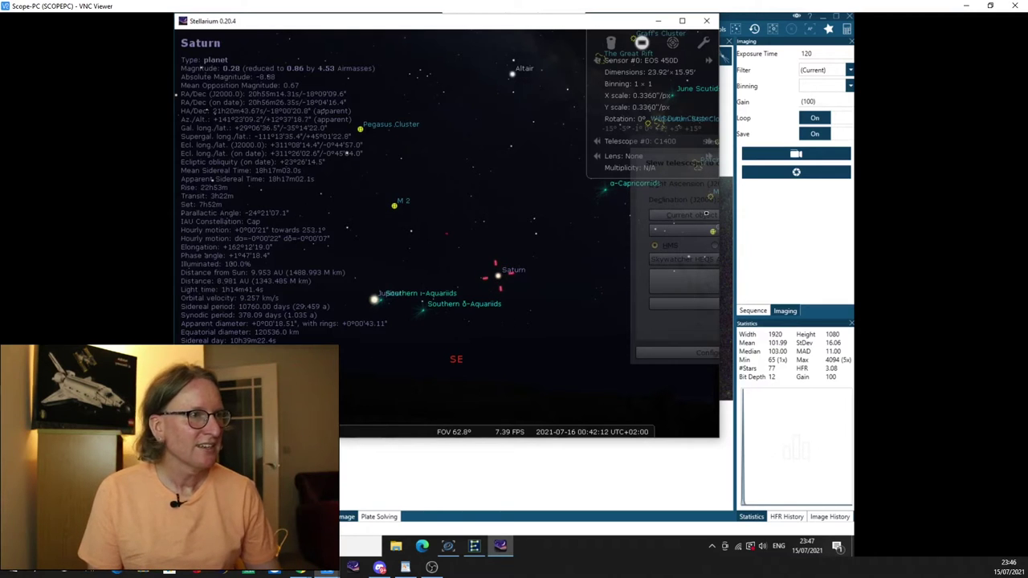
{"action": "left_click", "coordinate": [687, 219]}
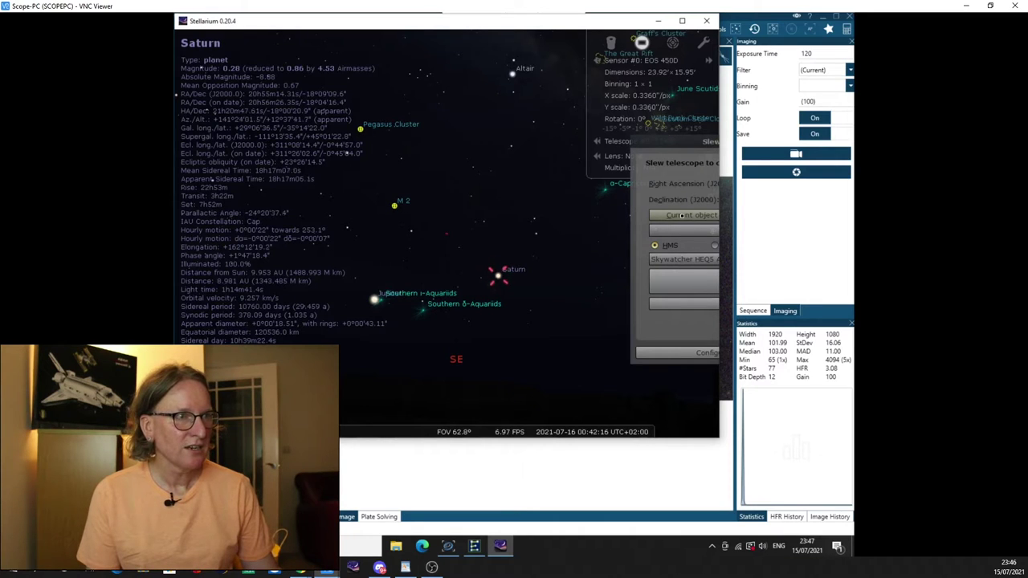
{"action": "left_click", "coordinate": [680, 282]}
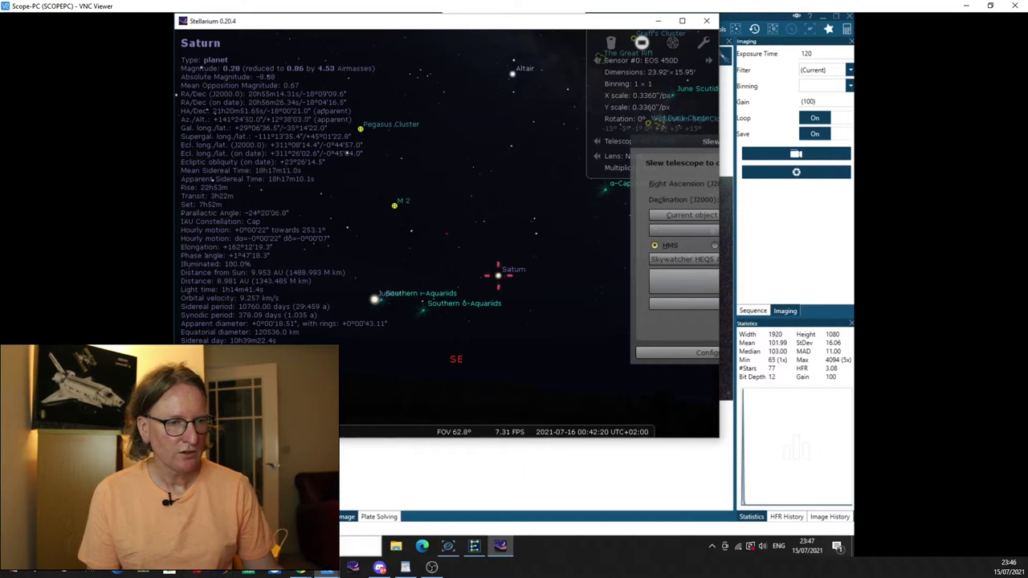
{"action": "key", "text": "super"}
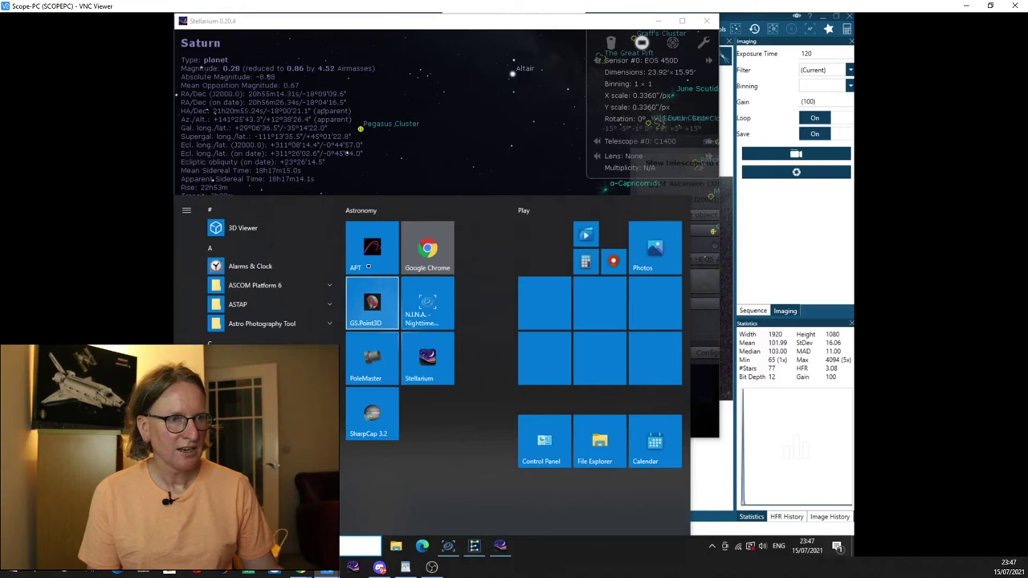
- Launch GS.Point3D, zoom around the mount model to check its pointing, then minimise it
{"action": "left_click", "coordinate": [371, 319]}
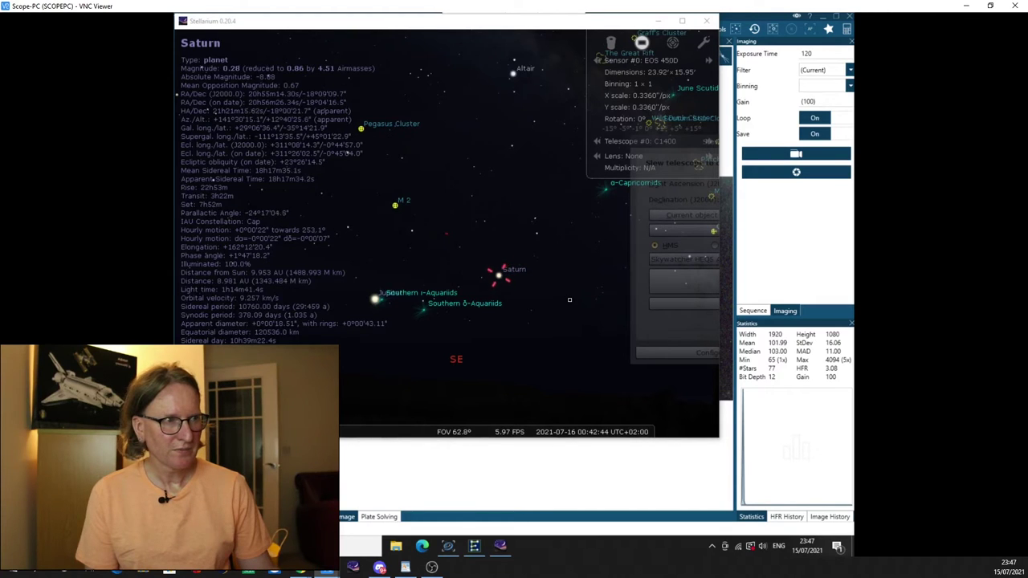
{"action": "scroll", "coordinate": [570, 302], "scroll_direction": "down", "scroll_amount": 3}
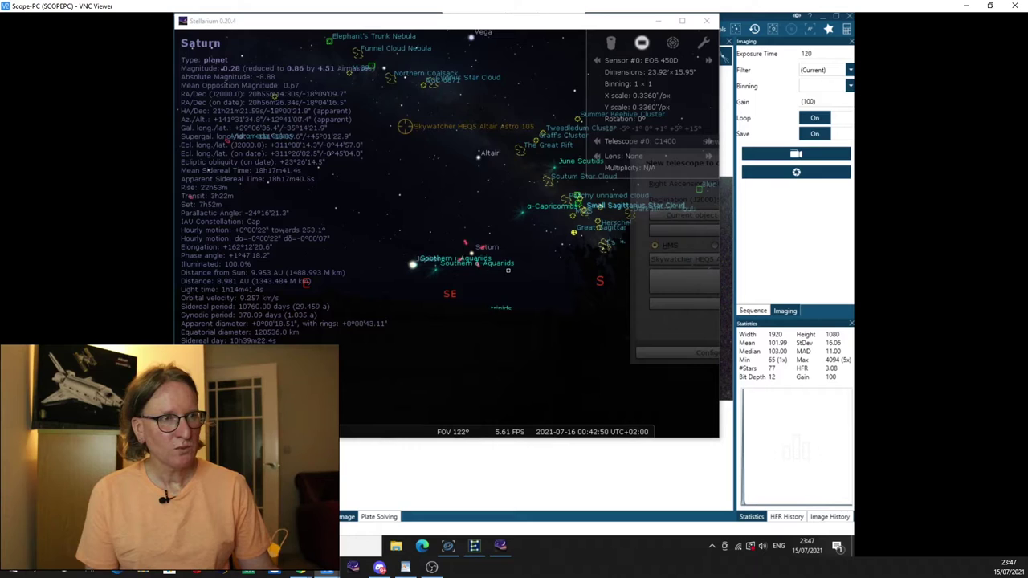
{"action": "scroll", "coordinate": [507, 270], "scroll_direction": "up", "scroll_amount": 2}
{"action": "scroll", "coordinate": [507, 270], "scroll_direction": "up", "scroll_amount": 2}
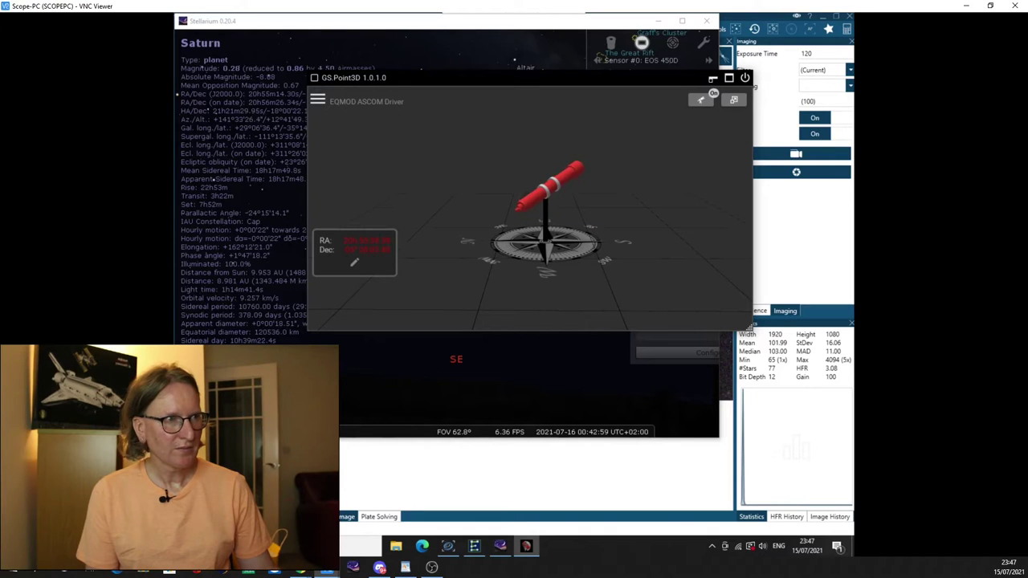
{"action": "left_click", "coordinate": [712, 78]}
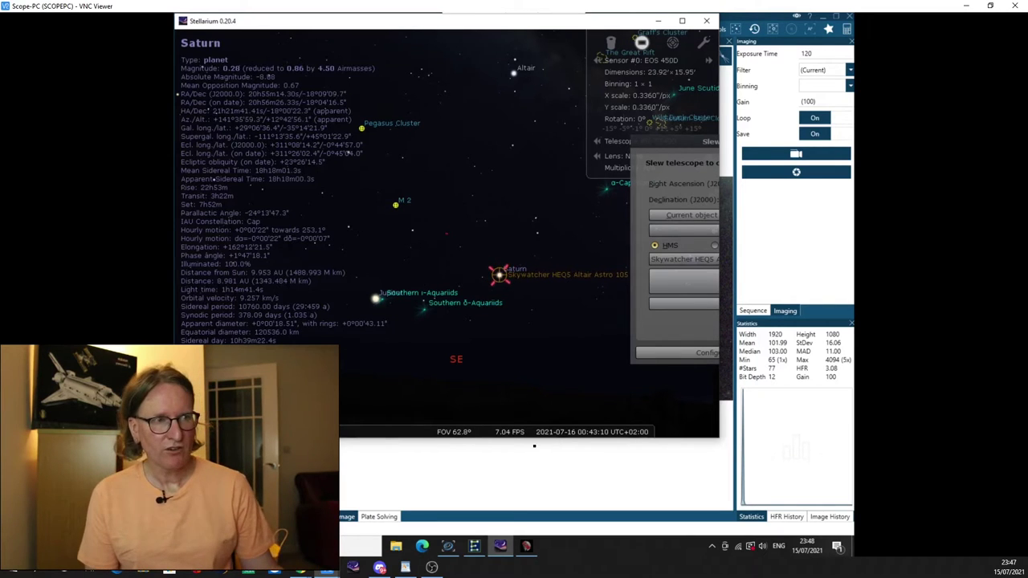
{"action": "mouse_move", "coordinate": [534, 446]}
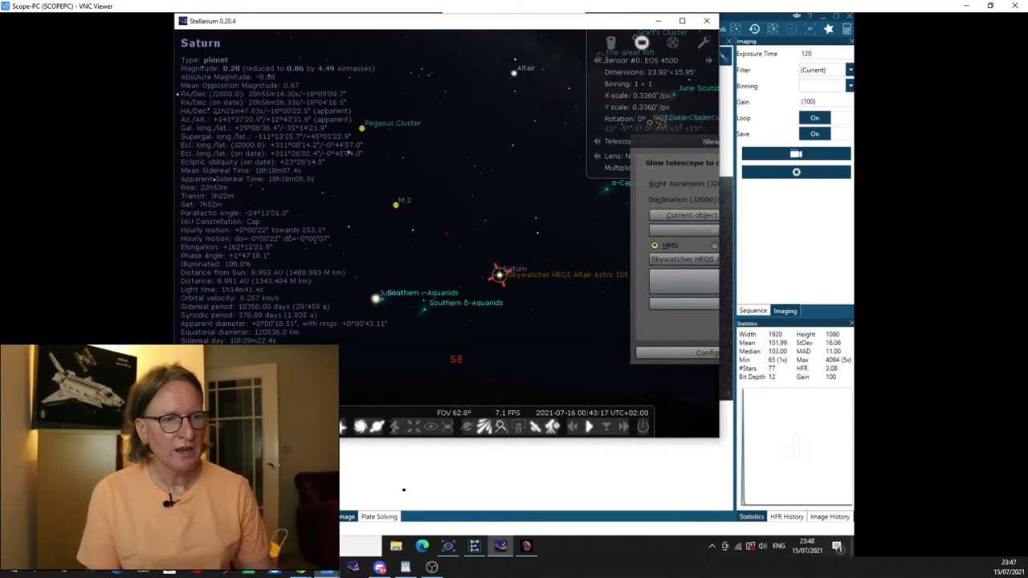
- Launch SharpCap 3.2 from the Start menu's program list
{"action": "left_click", "coordinate": [189, 546]}
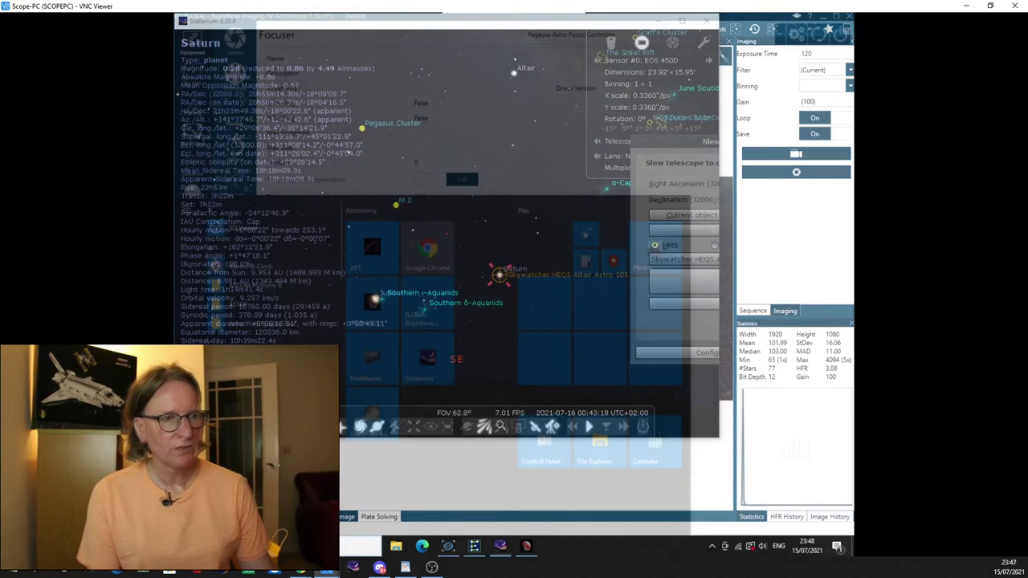
{"action": "left_click", "coordinate": [372, 418]}
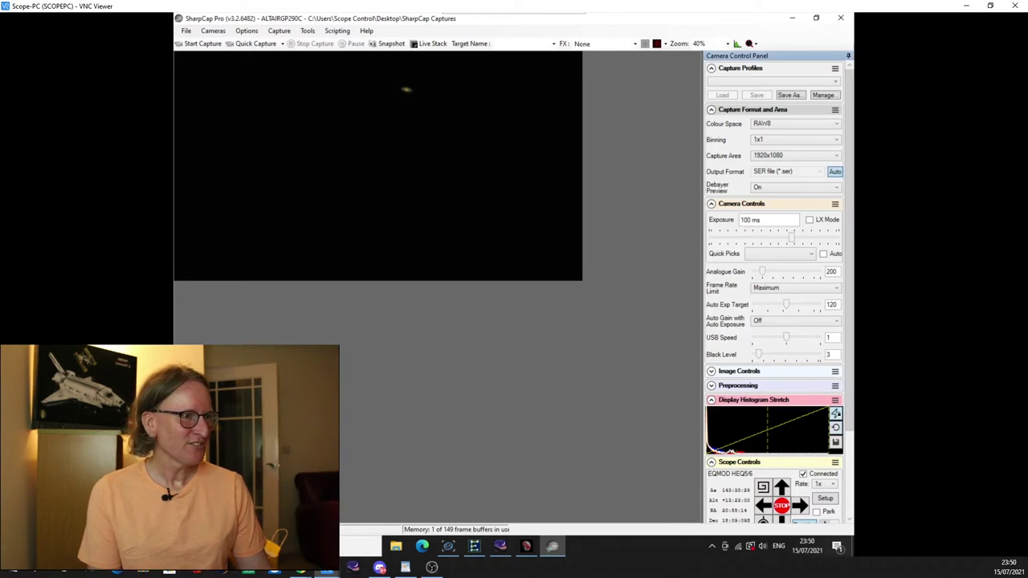
- Auto-stretch the preview histogram and save a snapshot of the stretched Saturn view
{"action": "left_click", "coordinate": [834, 413]}
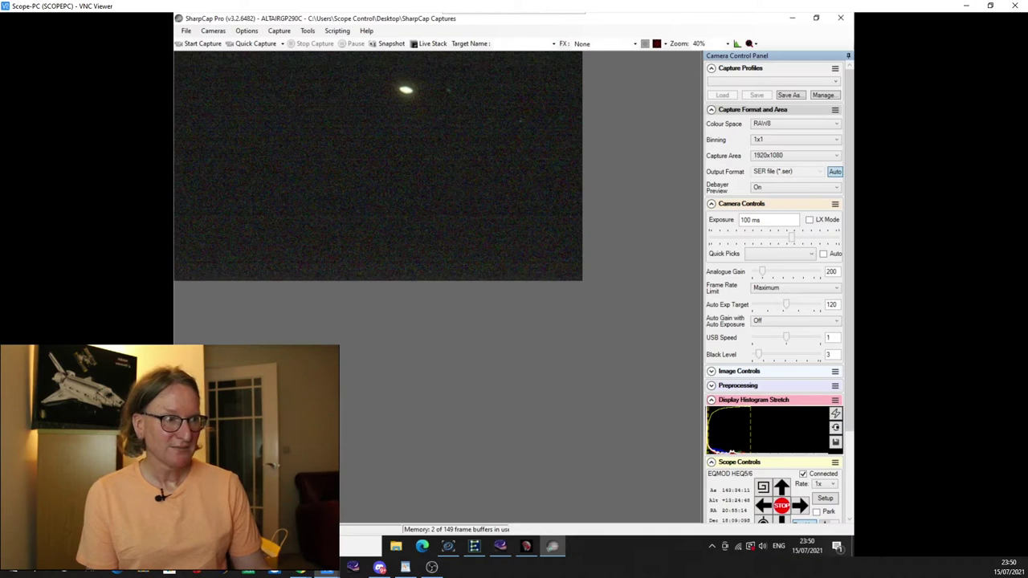
{"action": "left_click", "coordinate": [835, 441]}
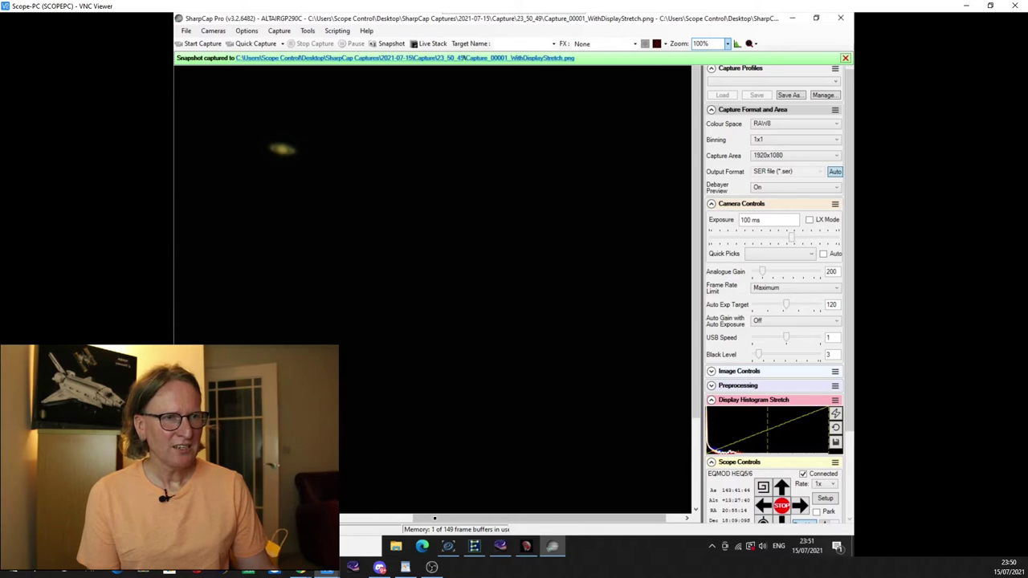
- Adjust the SharpCap capture controls for RAW12, 150 ms exposure and target Saturn_160721
{"action": "left_click_drag", "start_coordinate": [429, 515], "coordinate": [381, 508]}
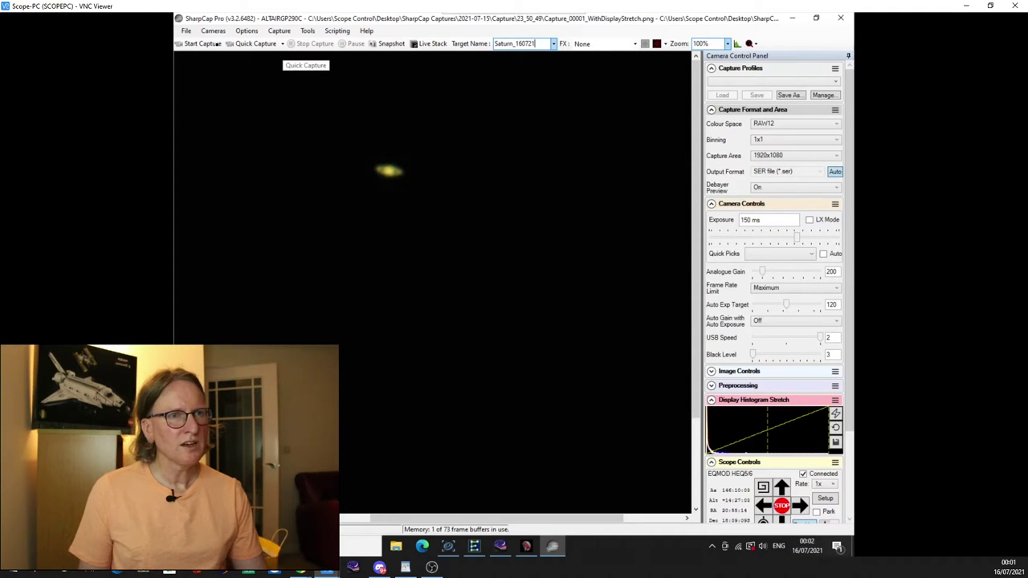
- Set up a 2500-frame capture and start recording the Saturn video
{"action": "left_click", "coordinate": [217, 44]}
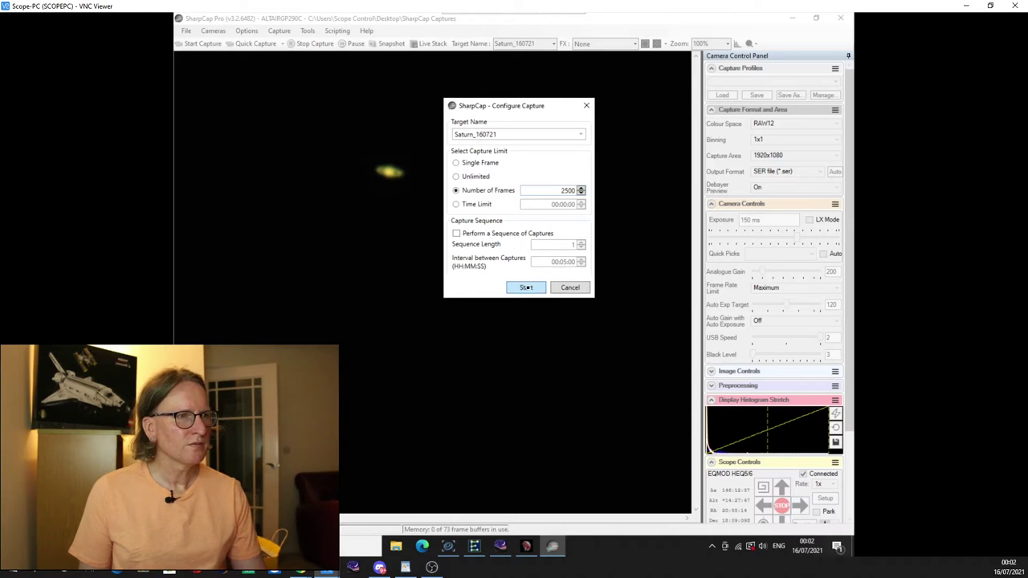
{"action": "left_click", "coordinate": [526, 286]}
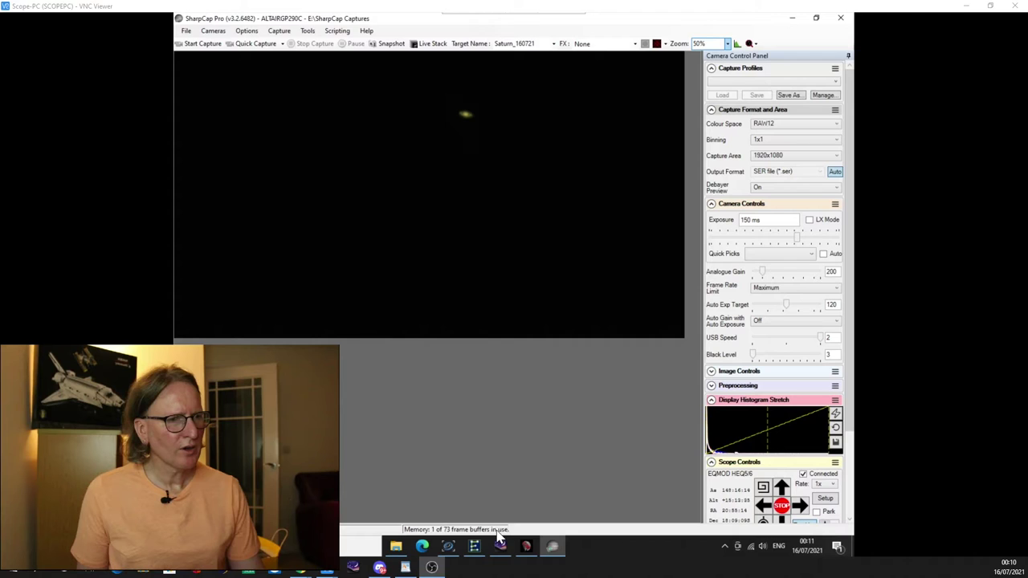
- Slew the telescope to Jupiter from Stellarium, then bring SharpCap back in front
{"action": "left_click", "coordinate": [500, 546]}
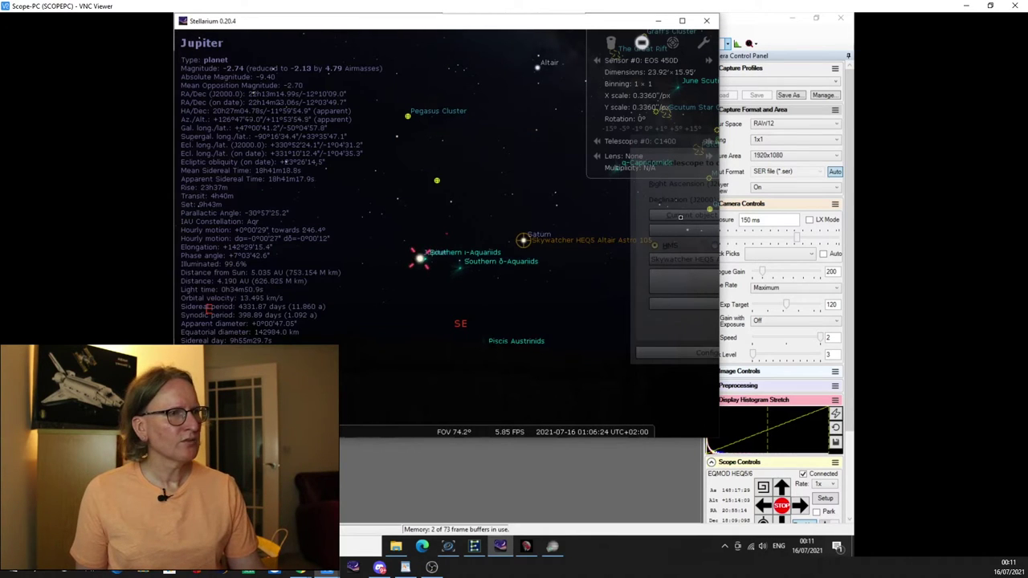
{"action": "left_click", "coordinate": [680, 217]}
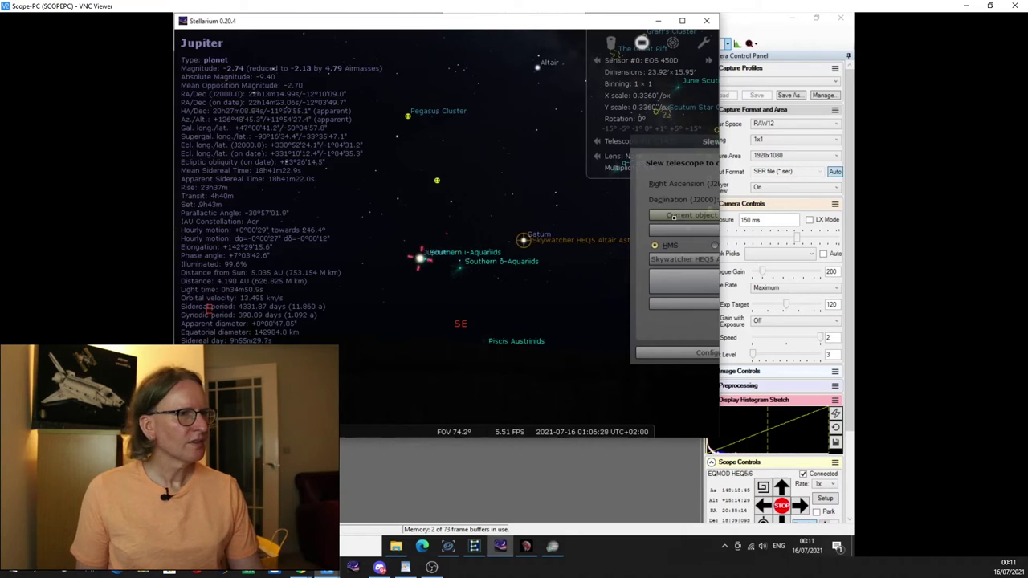
{"action": "left_click", "coordinate": [681, 284]}
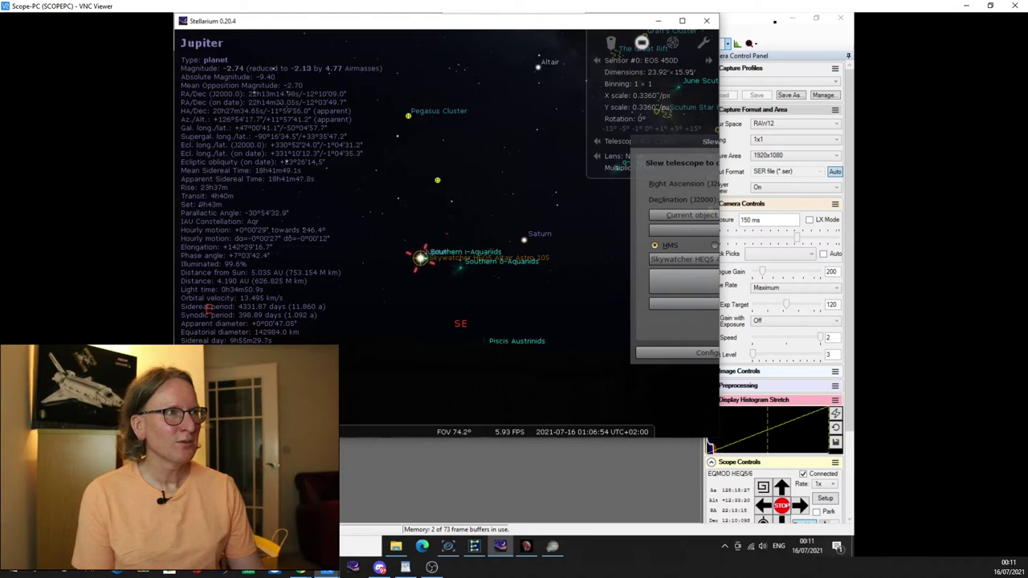
{"action": "left_click", "coordinate": [773, 22]}
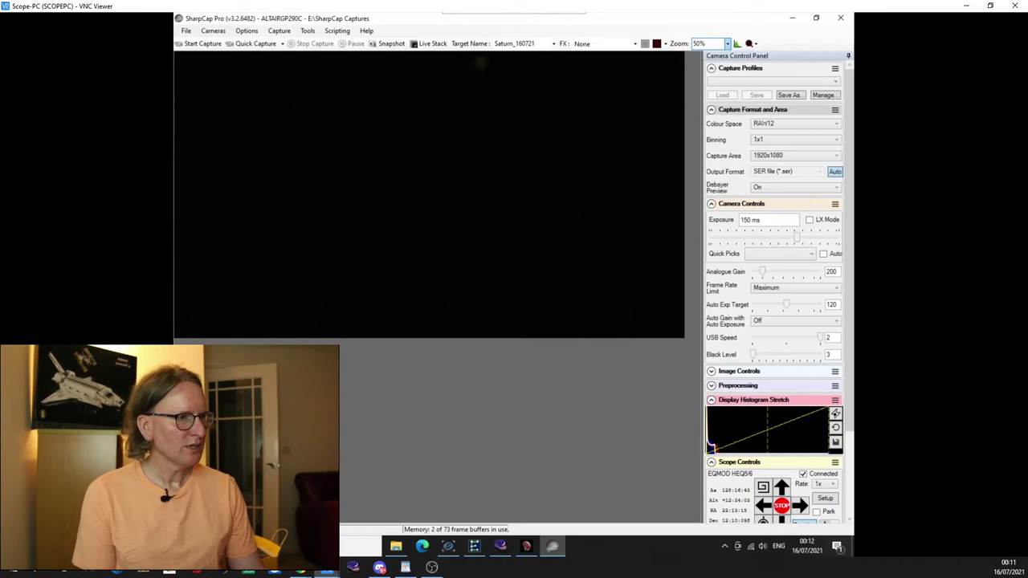
- Auto-stretch the SharpCap preview histogram so Jupiter shows up
{"action": "left_click", "coordinate": [835, 413]}
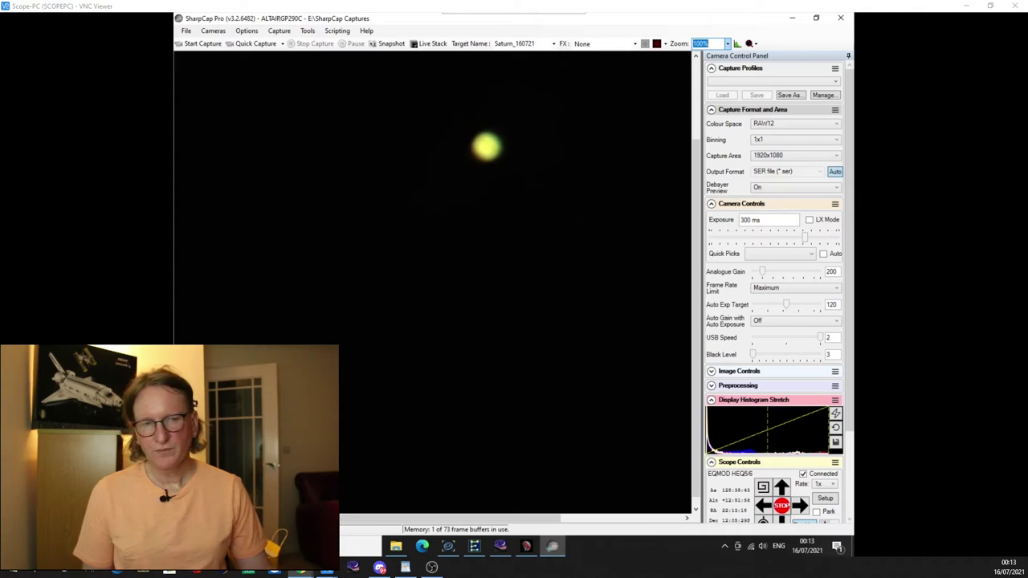
- Place the Wikipedia Jupiter infobox photo beside the live view and set Auto Exp Target to 89
{"action": "left_click_drag", "start_coordinate": [0, 62], "coordinate": [54, 80]}
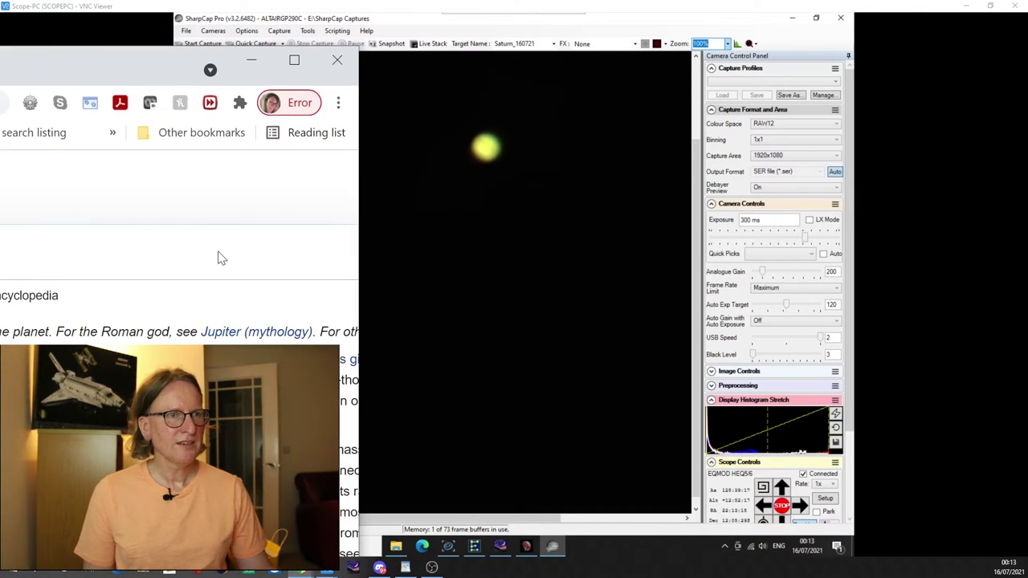
{"action": "scroll", "coordinate": [292, 302], "scroll_direction": "down", "scroll_amount": 3}
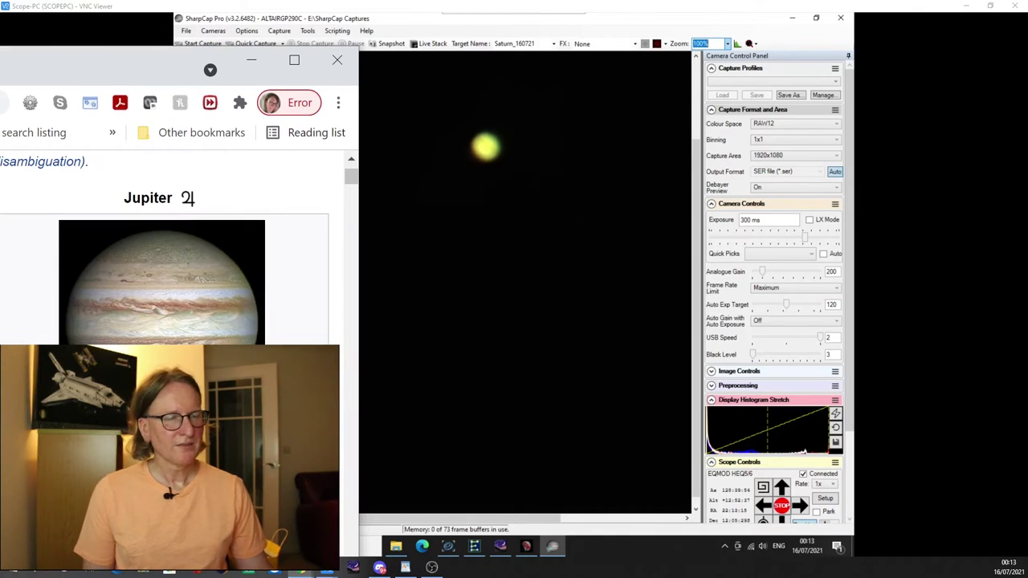
{"action": "scroll", "coordinate": [164, 249], "scroll_direction": "down", "scroll_amount": 2}
{"action": "scroll", "coordinate": [163, 248], "scroll_direction": "up", "scroll_amount": 2}
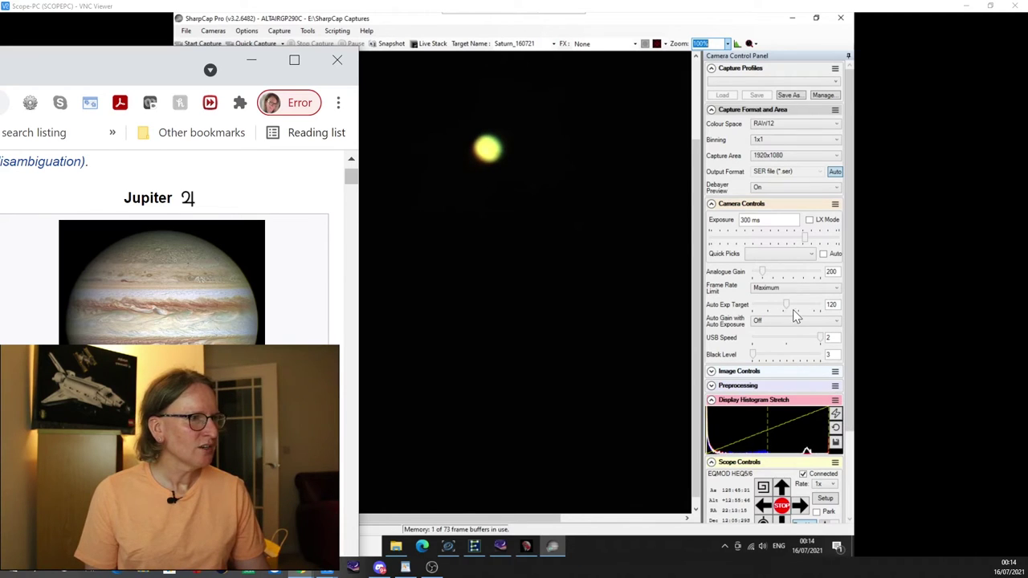
{"action": "left_click_drag", "start_coordinate": [786, 313], "coordinate": [775, 306]}
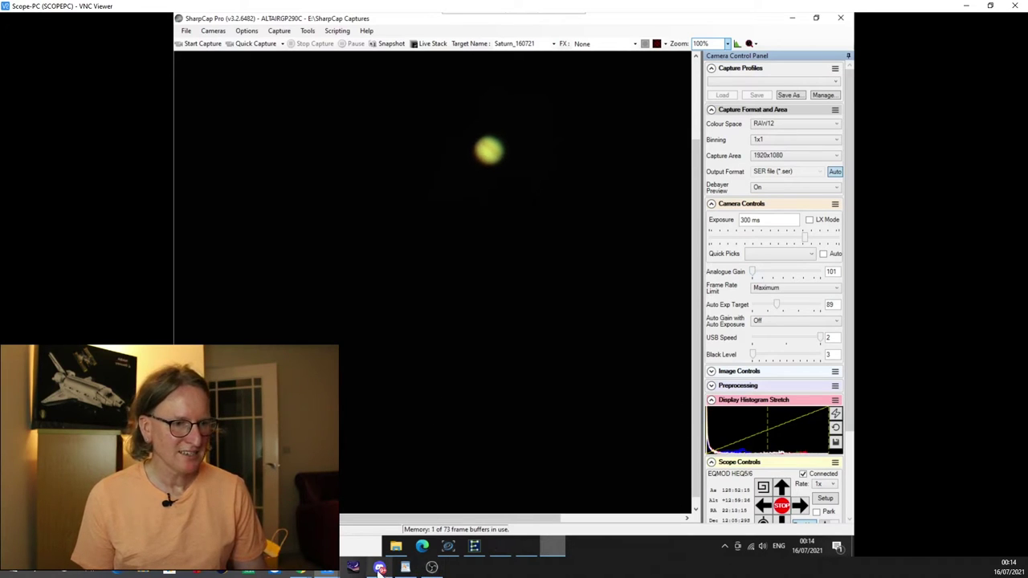
- Bring the 'Jupiter - Wikipedia' Chrome window back beside SharpCap's live Jupiter disc
{"action": "mouse_move", "coordinate": [301, 574]}
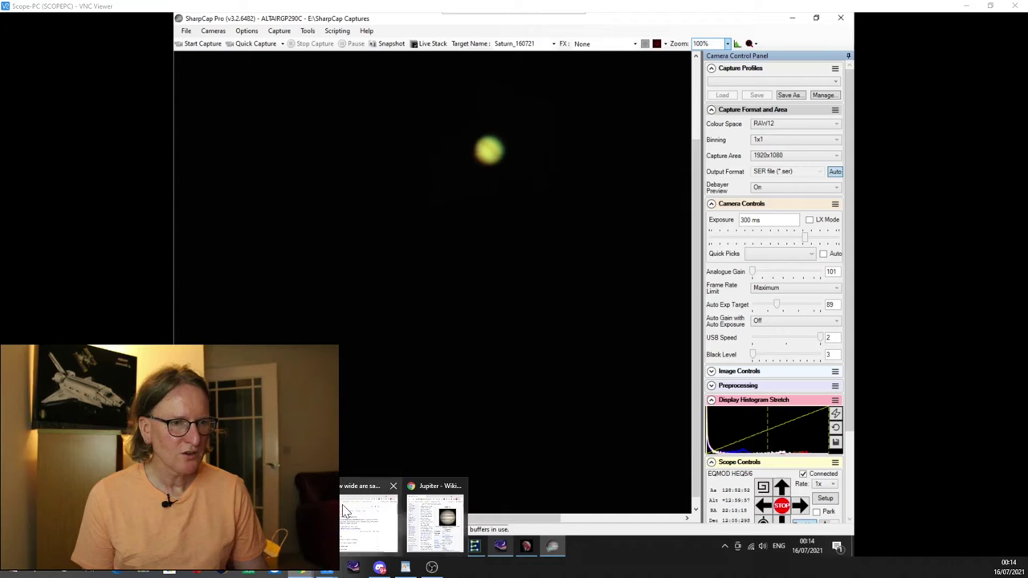
{"action": "left_click", "coordinate": [434, 520]}
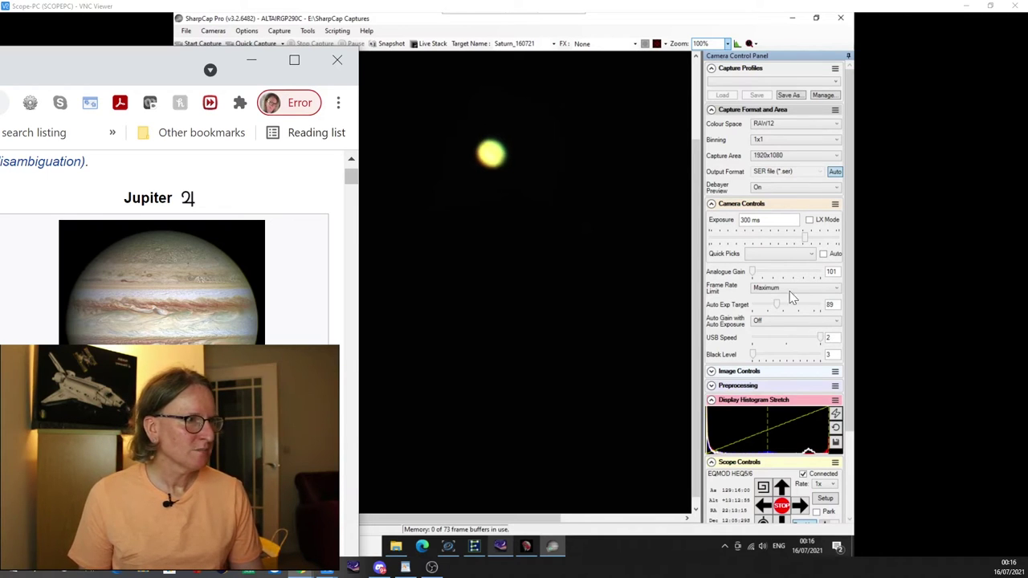
- Reduce the exposure from 300 ms to about 136 ms to dim Jupiter's disc
{"action": "left_click_drag", "start_coordinate": [804, 235], "coordinate": [794, 233]}
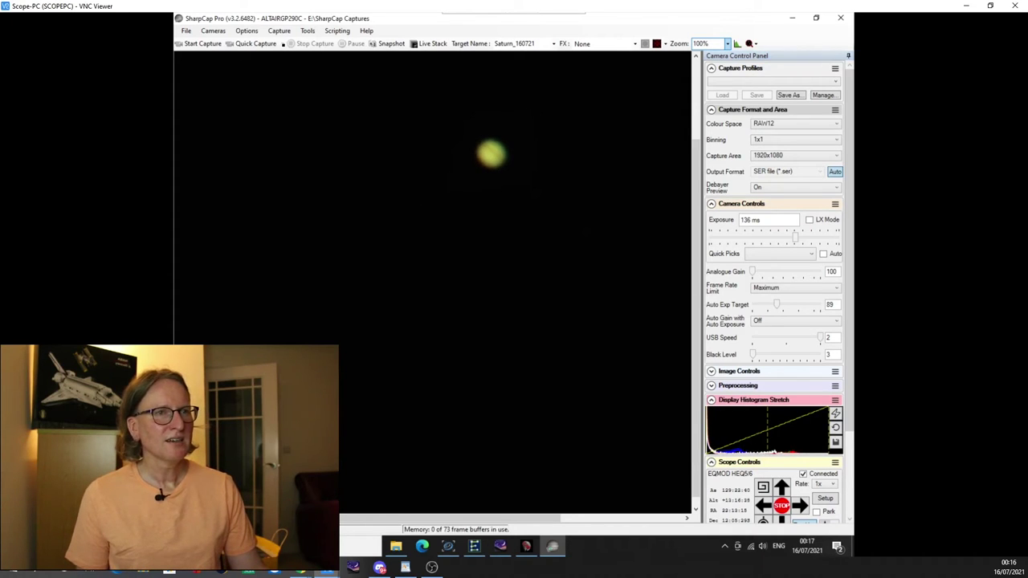
- Start a 1000 Frames quick capture of Jupiter
{"action": "left_click", "coordinate": [281, 44]}
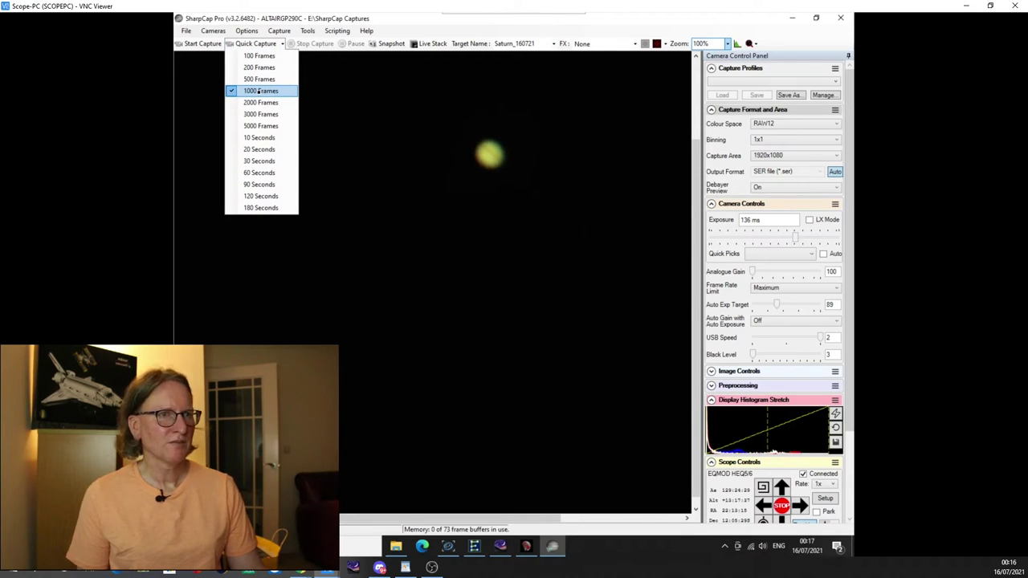
{"action": "left_click", "coordinate": [260, 90]}
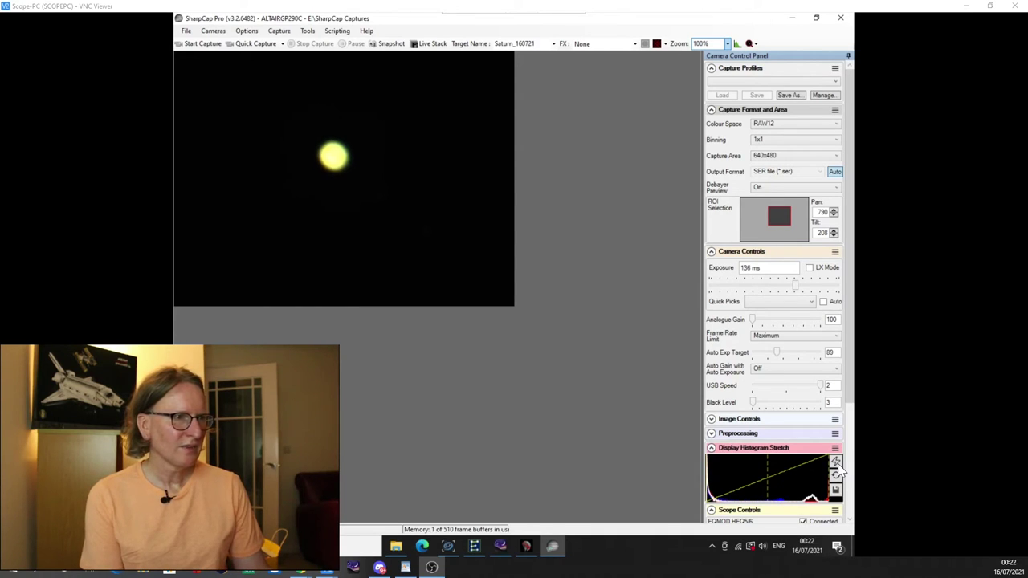
- Auto-stretch the display and move the 640x480 capture region to Pan 310, Tilt 0
{"action": "left_click", "coordinate": [835, 463]}
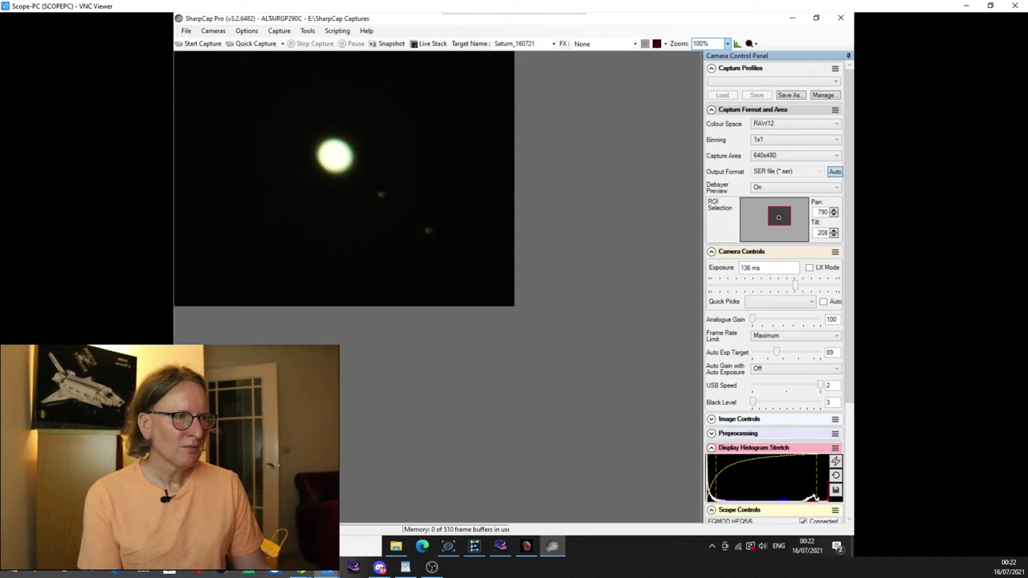
{"action": "left_click", "coordinate": [775, 213]}
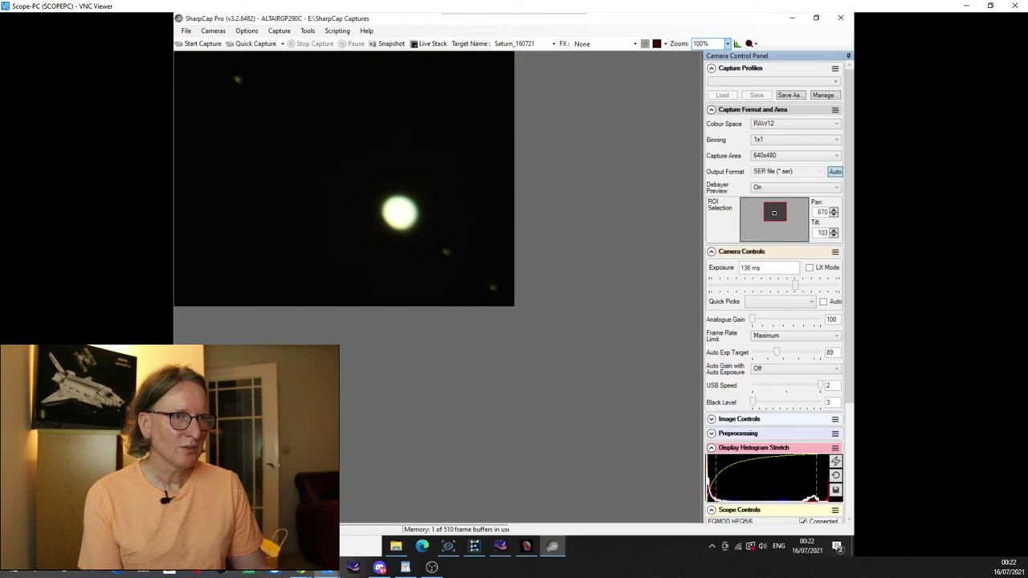
{"action": "left_click_drag", "start_coordinate": [773, 212], "coordinate": [760, 201]}
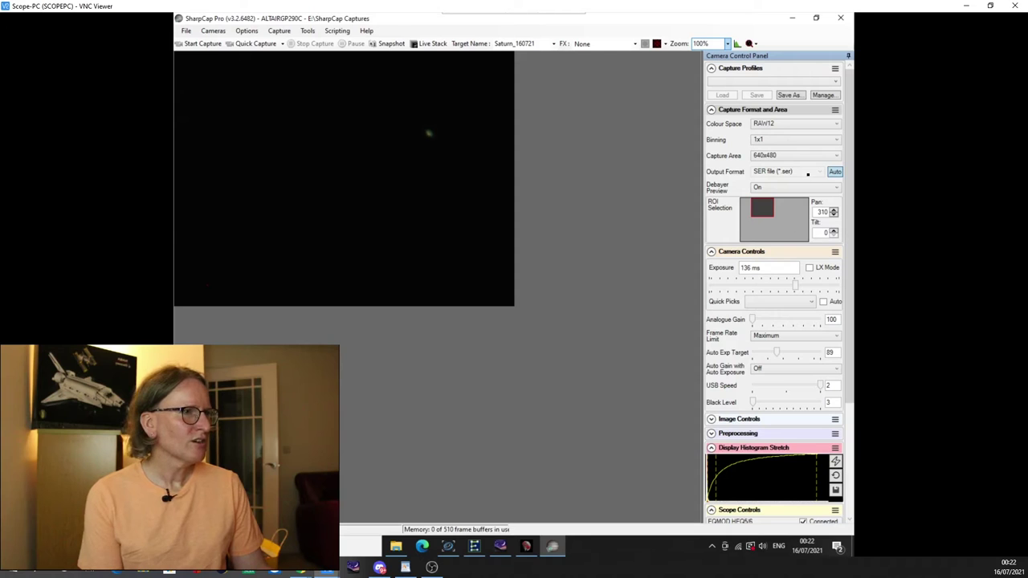
- Set the capture area to 960x1080 and reduce the preview zoom to 66%
{"action": "left_click", "coordinate": [831, 156]}
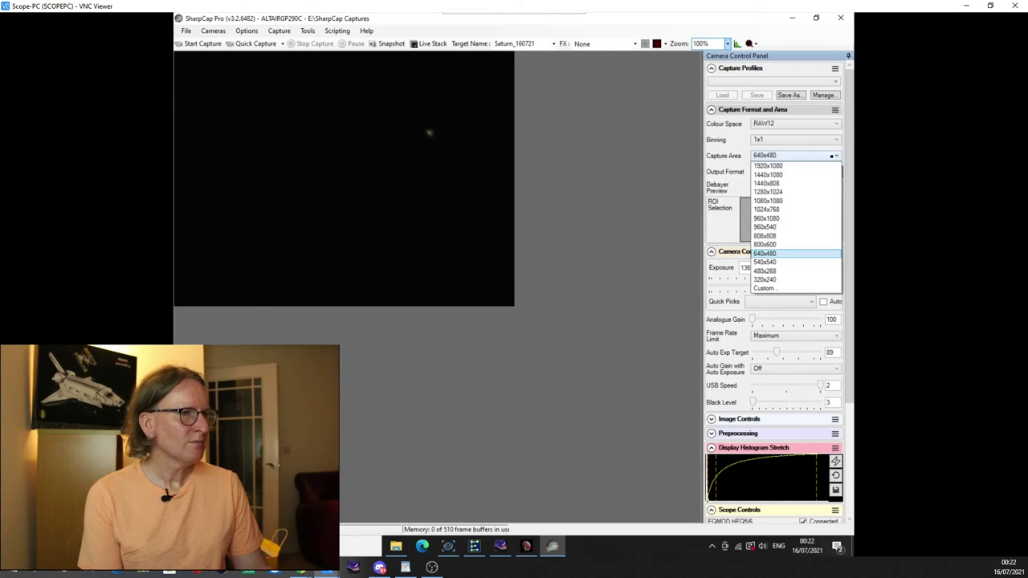
{"action": "left_click", "coordinate": [767, 219]}
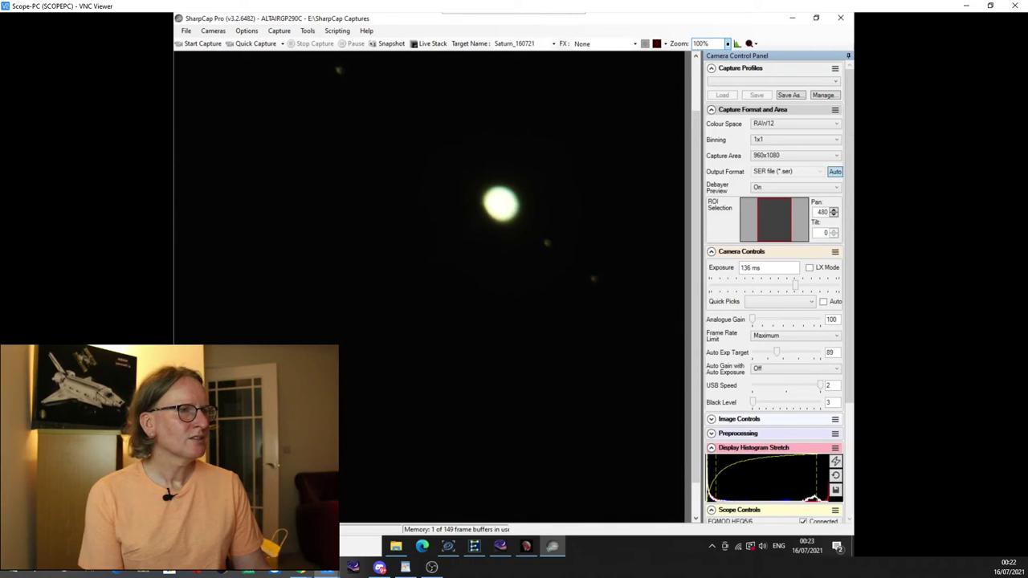
{"action": "left_click", "coordinate": [727, 43]}
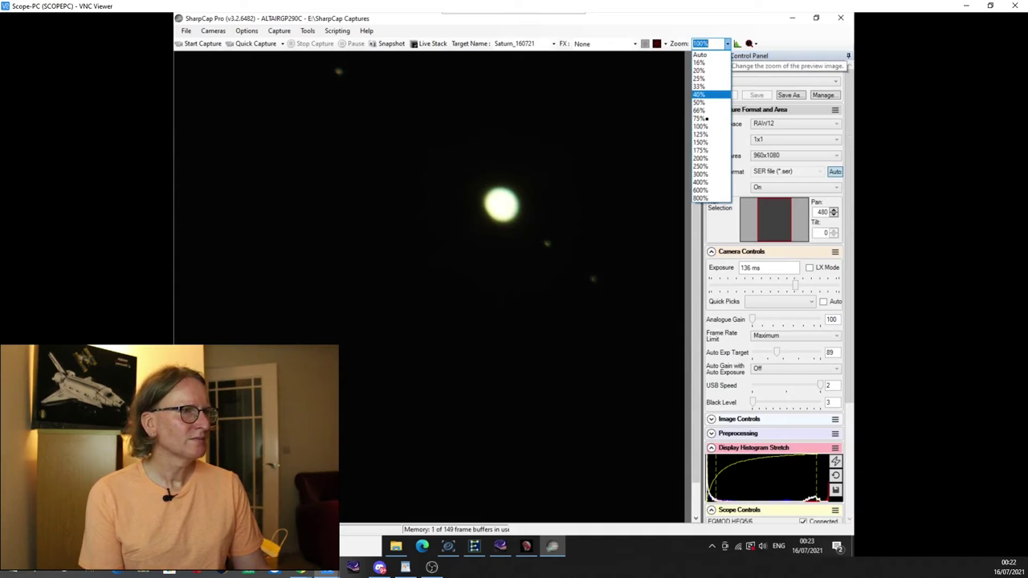
{"action": "key", "text": "Escape"}
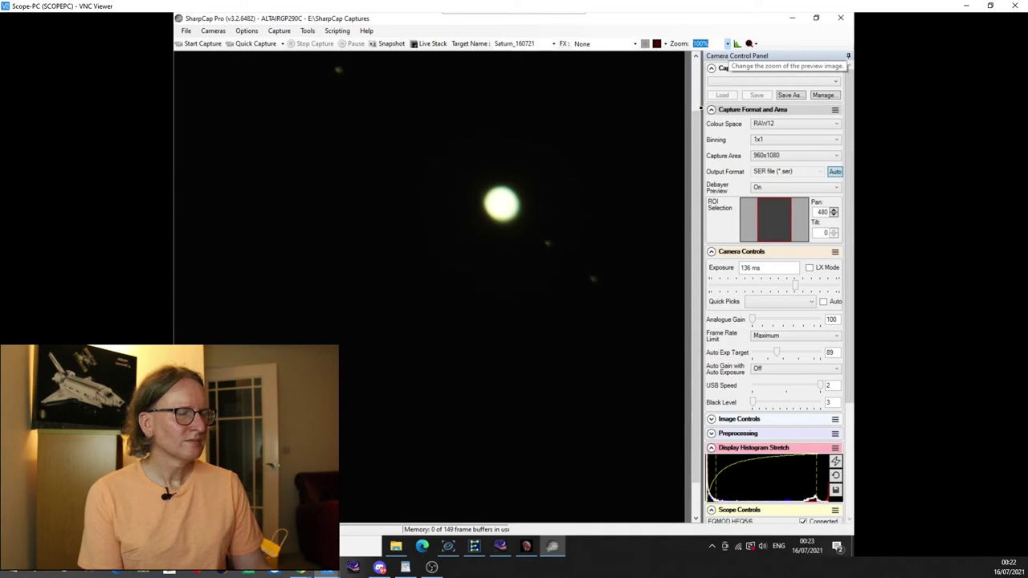
{"action": "key", "text": "Up"}
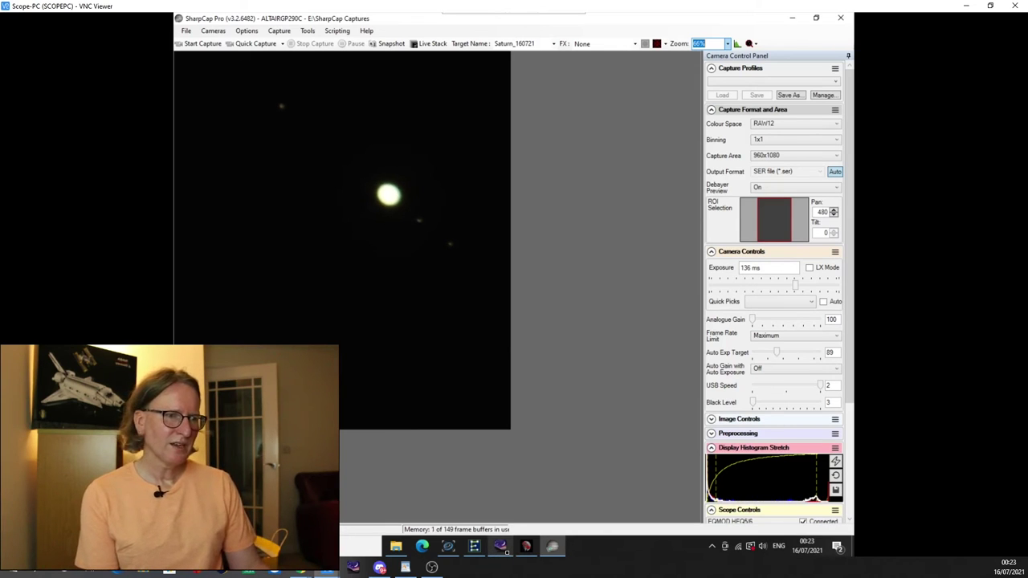
- Zoom Stellarium to about 0.3° FOV on Jupiter to label its four moons, then return to SharpCap
{"action": "left_click", "coordinate": [501, 547]}
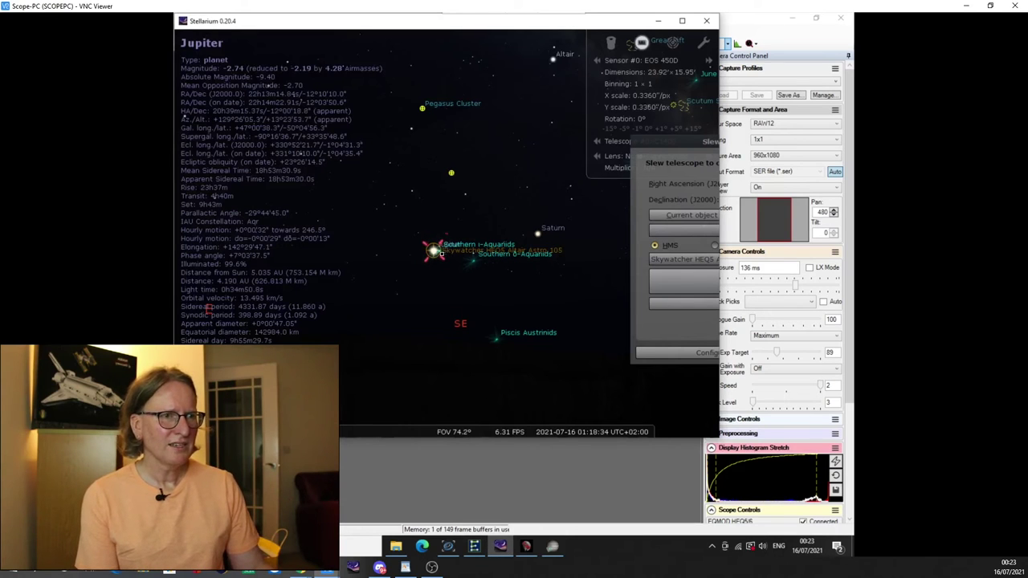
{"action": "scroll", "coordinate": [443, 254], "scroll_direction": "up", "scroll_amount": 3}
{"action": "scroll", "coordinate": [416, 282], "scroll_direction": "up", "scroll_amount": 3}
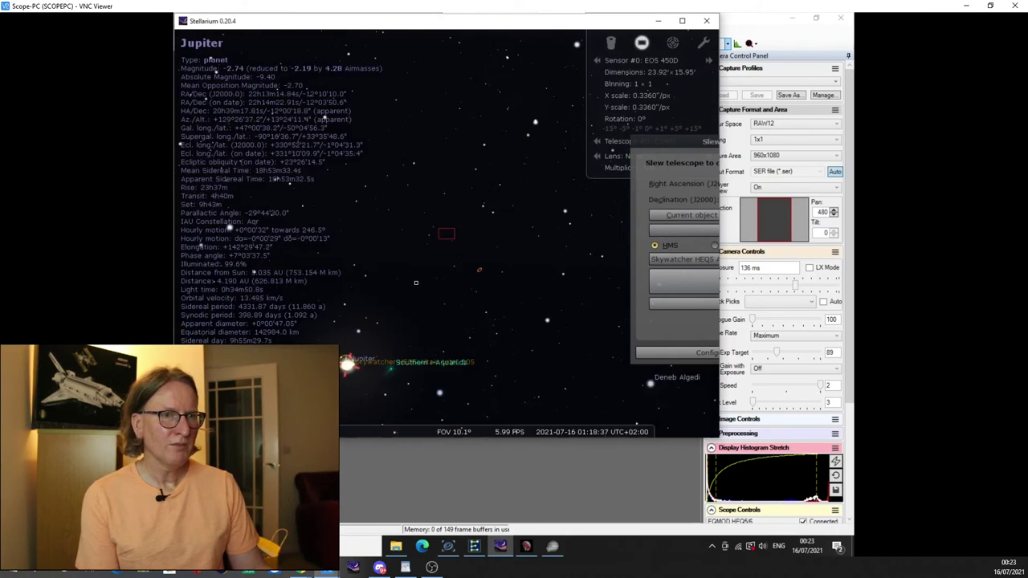
{"action": "scroll", "coordinate": [416, 285], "scroll_direction": "up", "scroll_amount": 2}
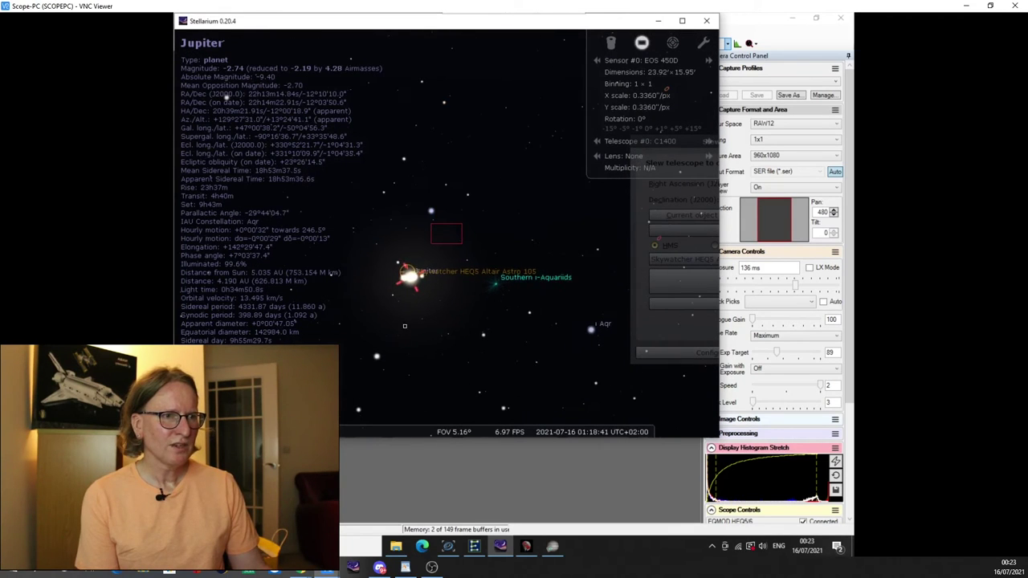
{"action": "scroll", "coordinate": [418, 292], "scroll_direction": "up", "scroll_amount": 3}
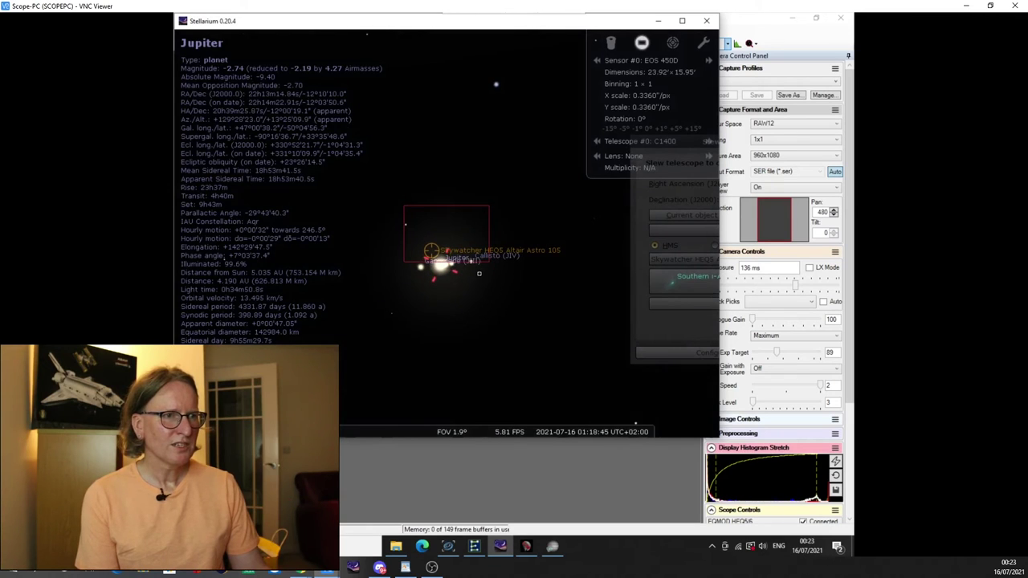
{"action": "scroll", "coordinate": [478, 277], "scroll_direction": "up", "scroll_amount": 3}
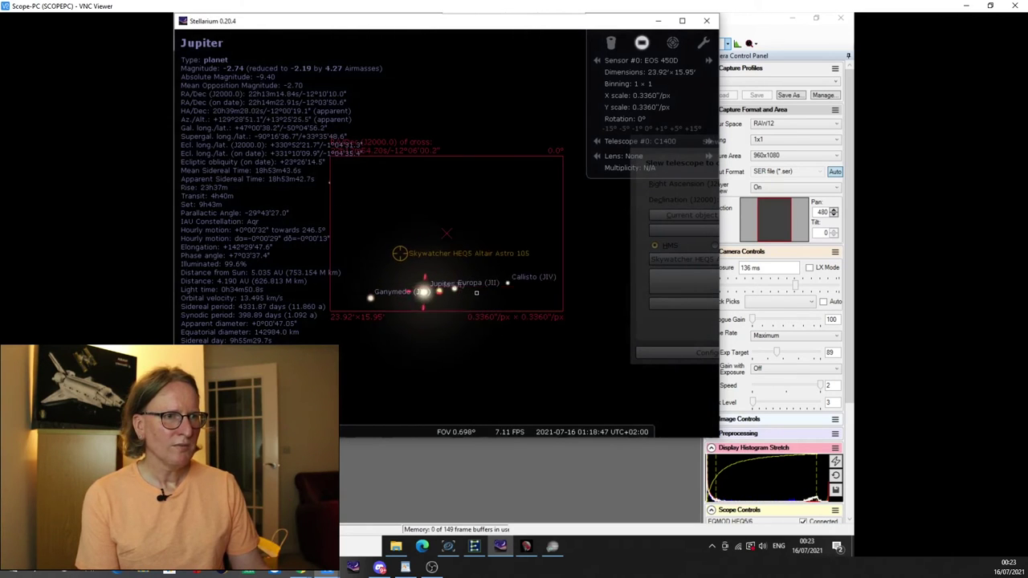
{"action": "scroll", "coordinate": [437, 279], "scroll_direction": "up", "scroll_amount": 1}
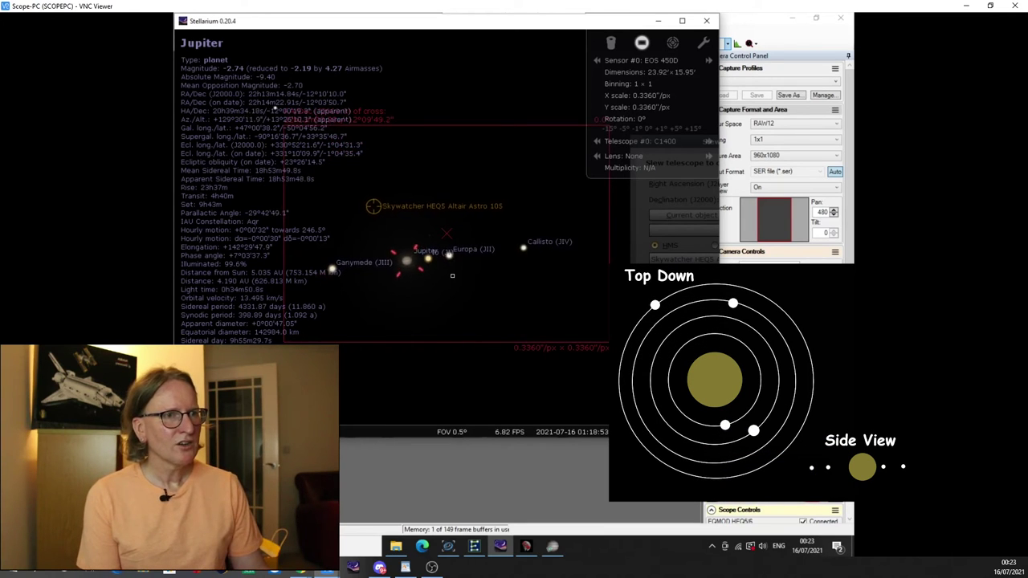
{"action": "scroll", "coordinate": [452, 275], "scroll_direction": "up", "scroll_amount": 1}
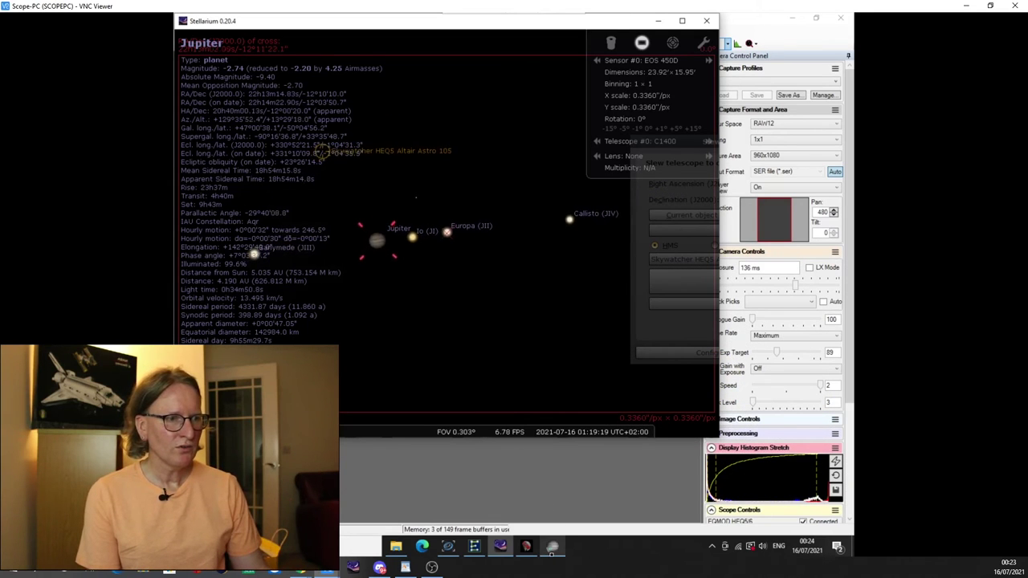
{"action": "left_click", "coordinate": [552, 549]}
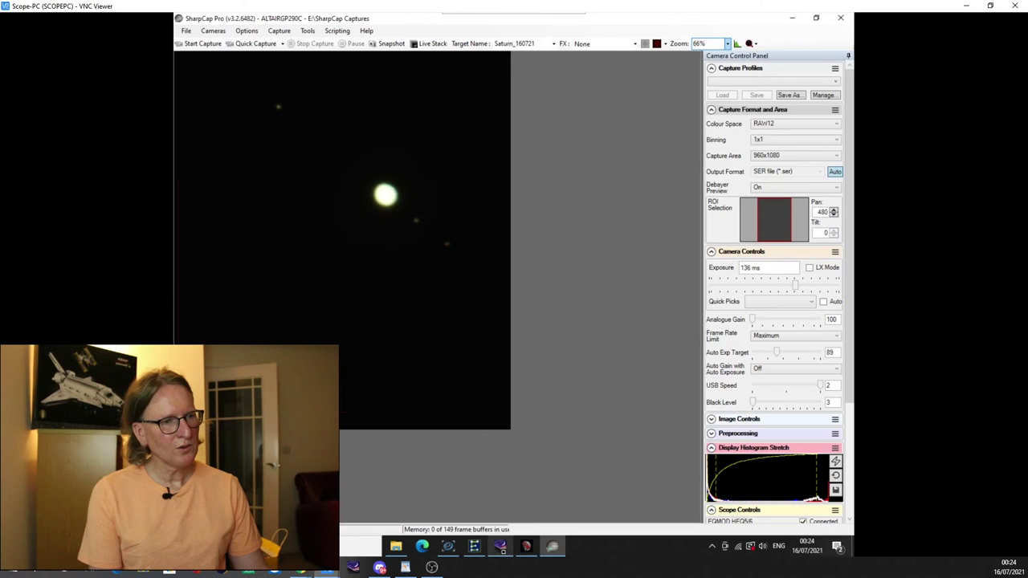
- Alternate between Stellarium's labelled Jupiter view and SharpCap's live preview to match the moons
{"action": "left_click", "coordinate": [499, 546]}
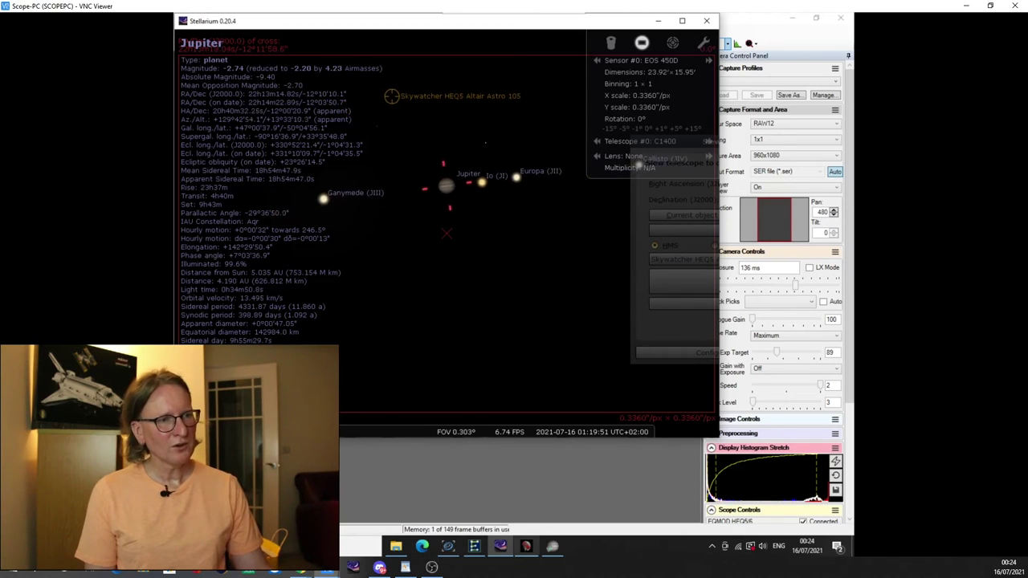
{"action": "left_click", "coordinate": [552, 546]}
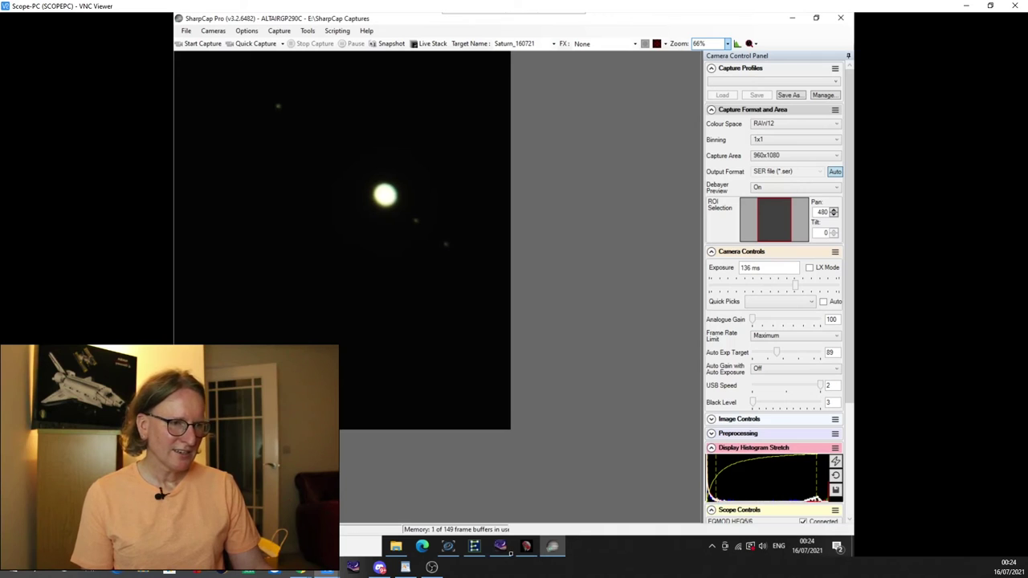
{"action": "left_click", "coordinate": [500, 546]}
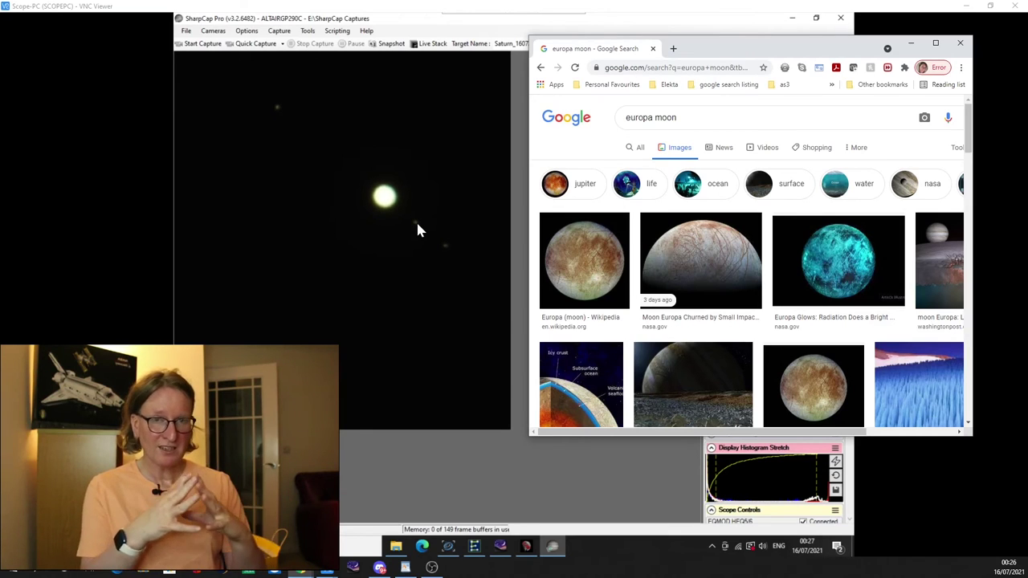
- Preview the Europa photo, image-search Ganymede, open its Wikipedia image, then close Chrome
{"action": "left_click", "coordinate": [588, 261]}
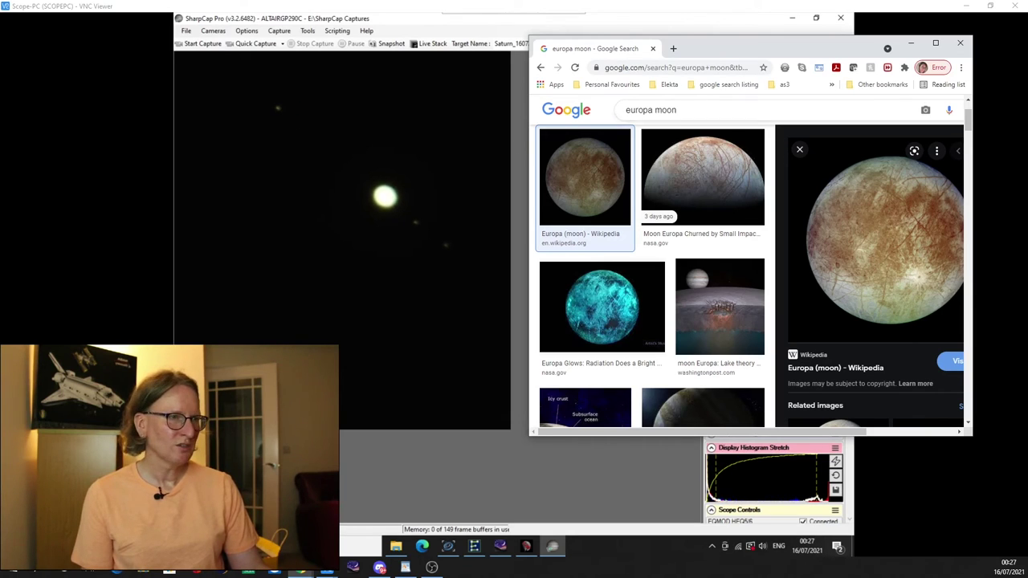
{"action": "double_click", "coordinate": [639, 110]}
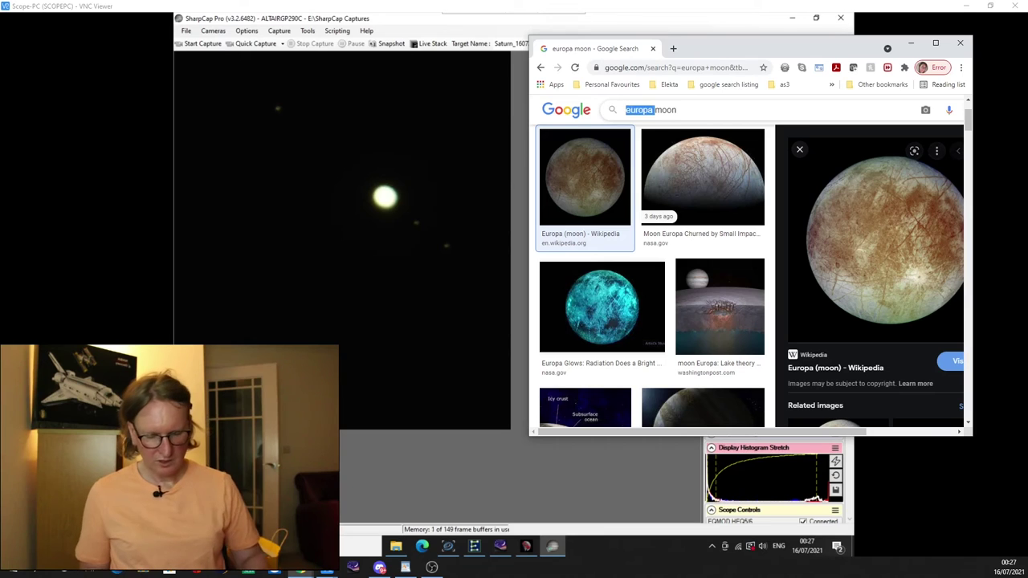
{"action": "type", "text": "ganey"}
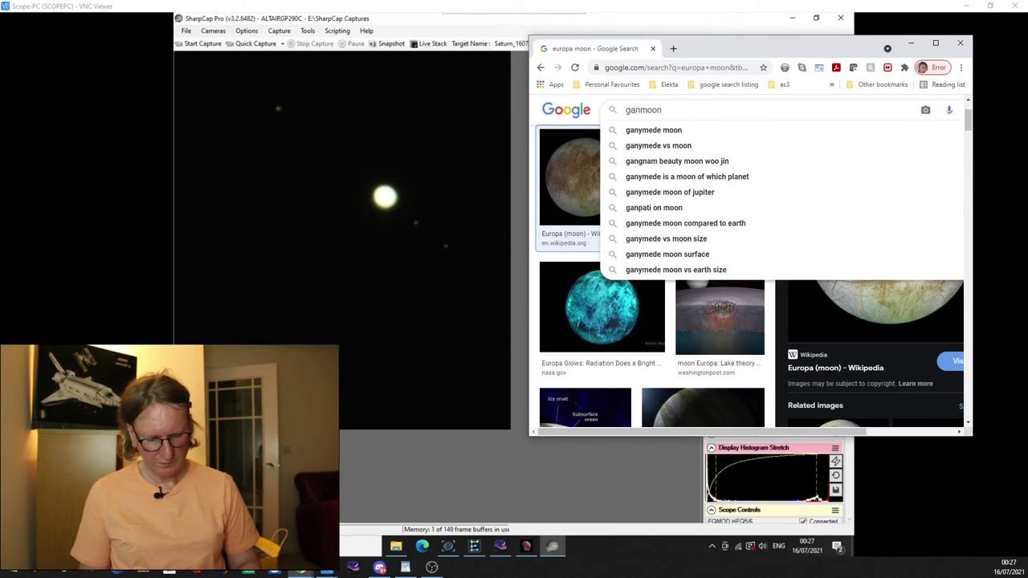
{"action": "type", "text": "mede"}
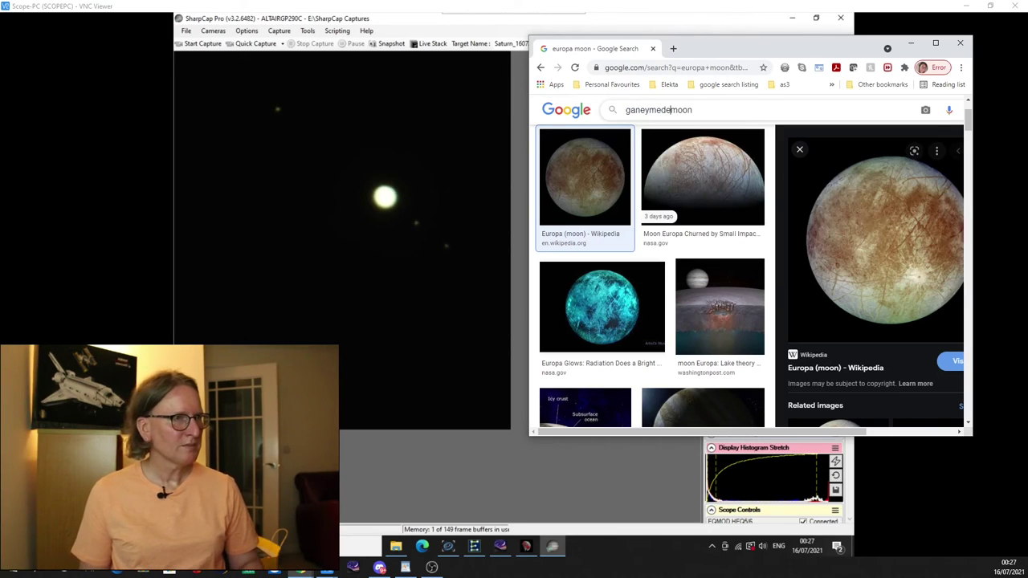
{"action": "key", "text": "Return"}
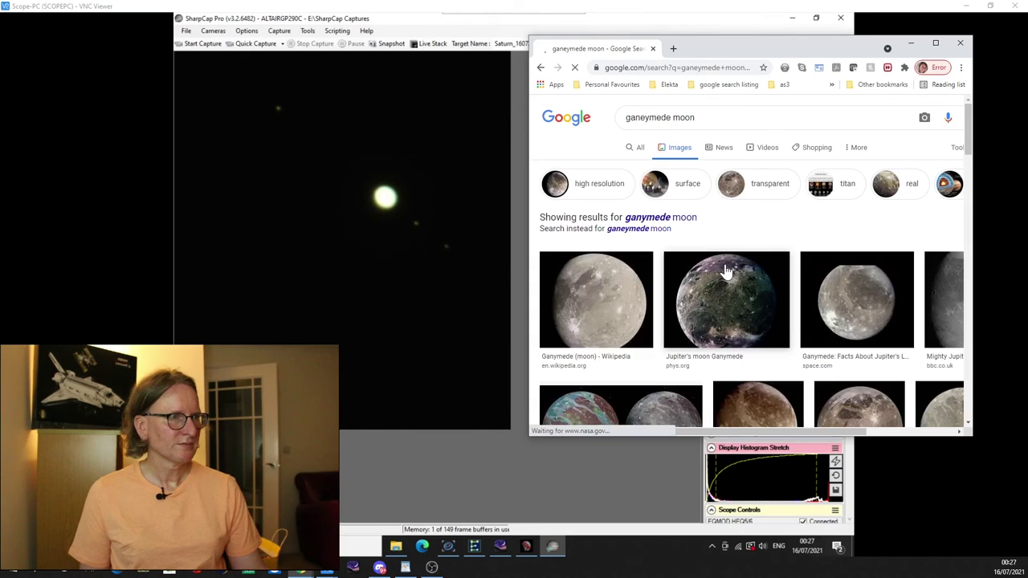
{"action": "left_click", "coordinate": [586, 316]}
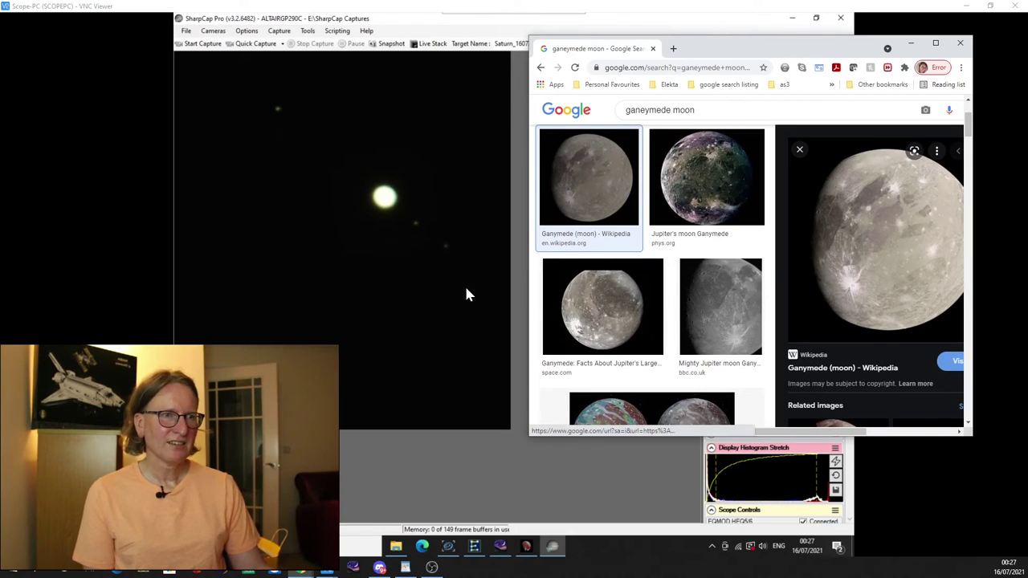
{"action": "left_click", "coordinate": [961, 44]}
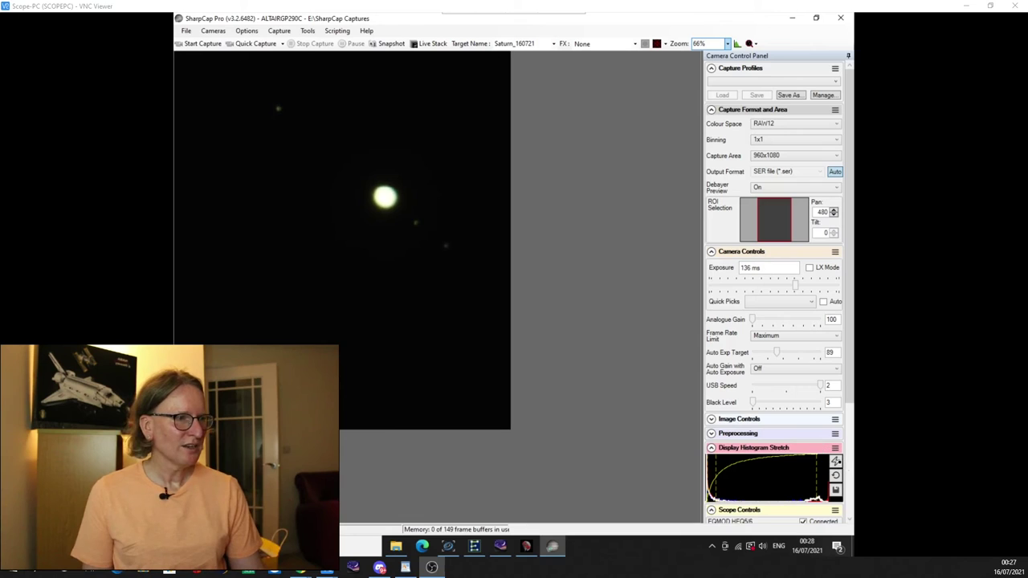
- Apply Auto Stretch, reset the histogram stretch to linear, and raise preview zoom to 100%
{"action": "left_click", "coordinate": [834, 460]}
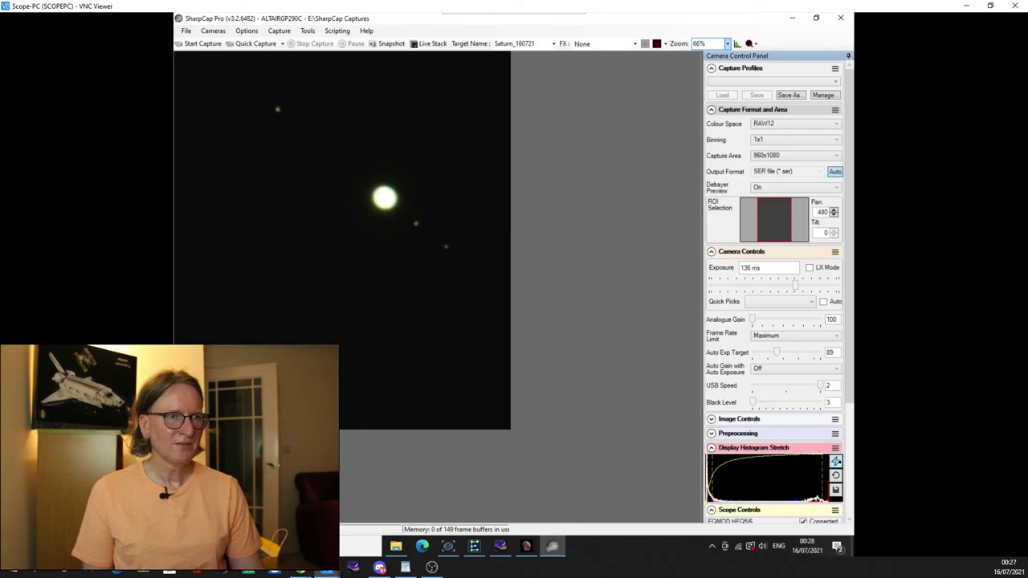
{"action": "left_click", "coordinate": [835, 475]}
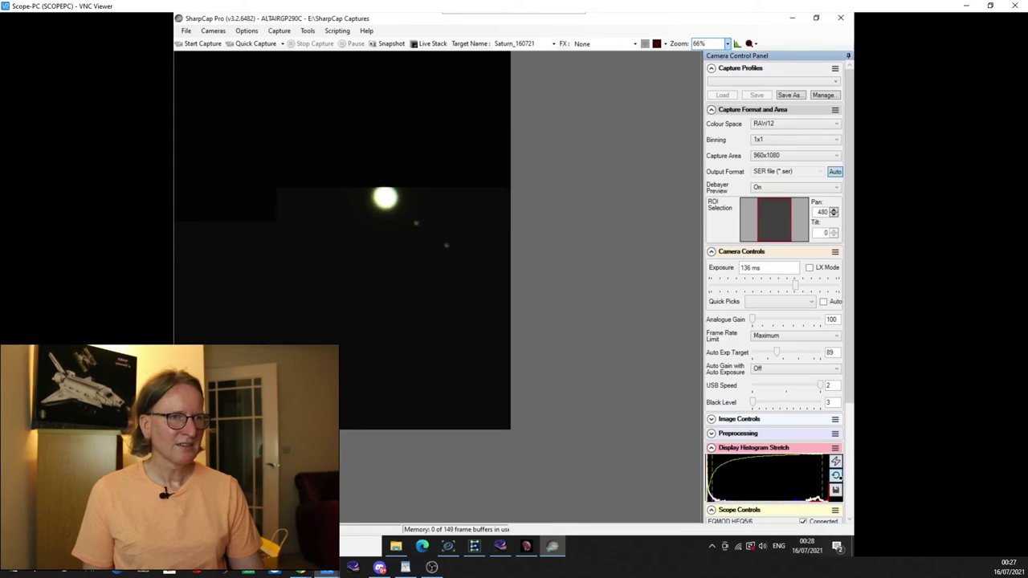
{"action": "scroll", "coordinate": [546, 222], "scroll_direction": "up", "scroll_amount": 1}
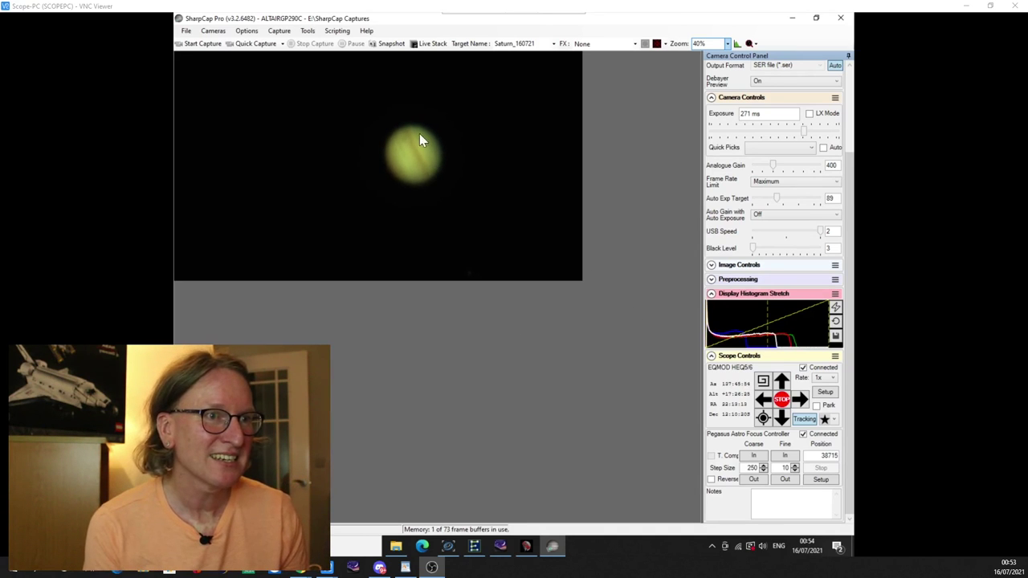
{"action": "left_click", "coordinate": [789, 479]}
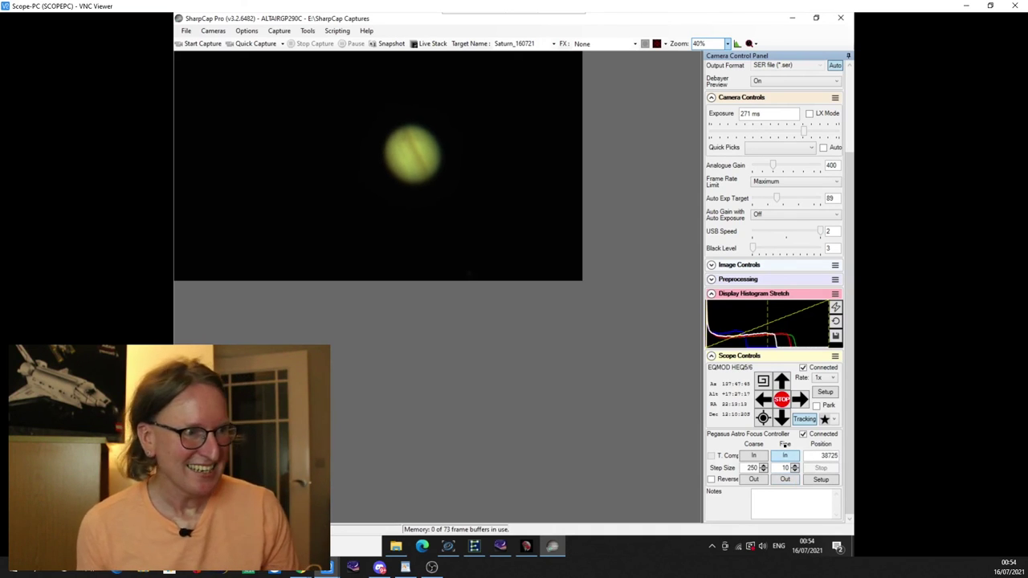
{"action": "left_click", "coordinate": [785, 456]}
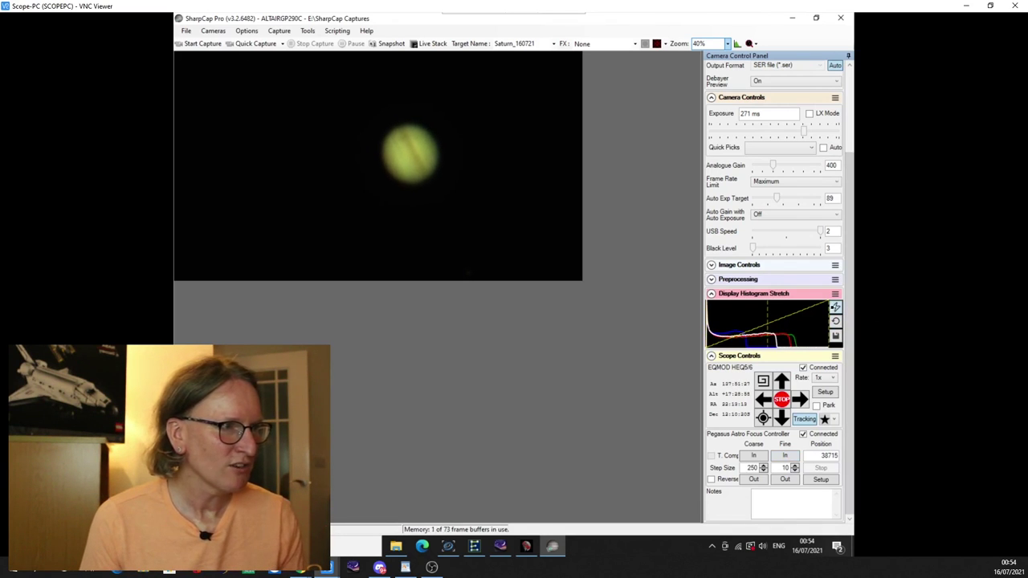
{"action": "left_click", "coordinate": [835, 307]}
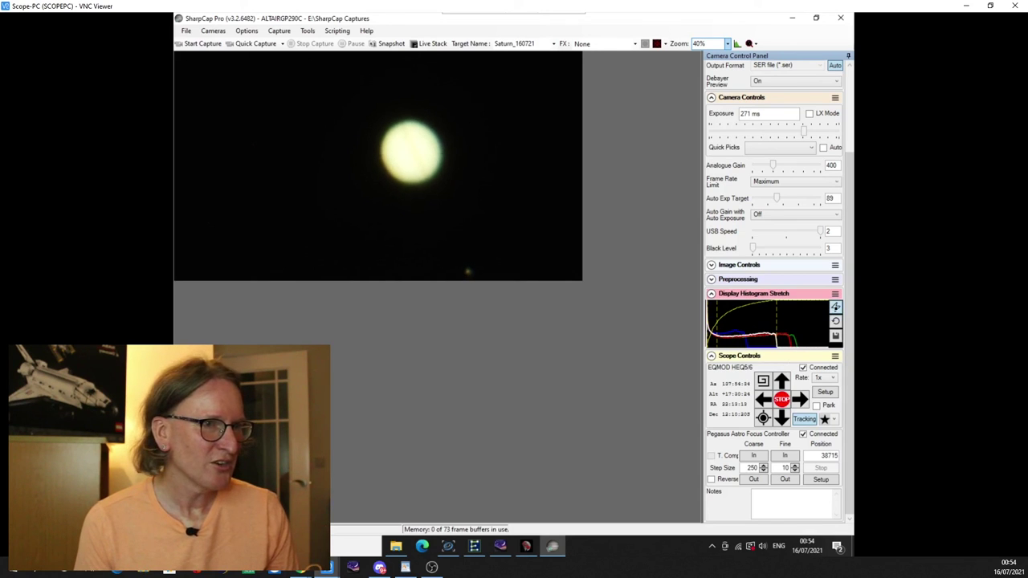
{"action": "left_click", "coordinate": [835, 322]}
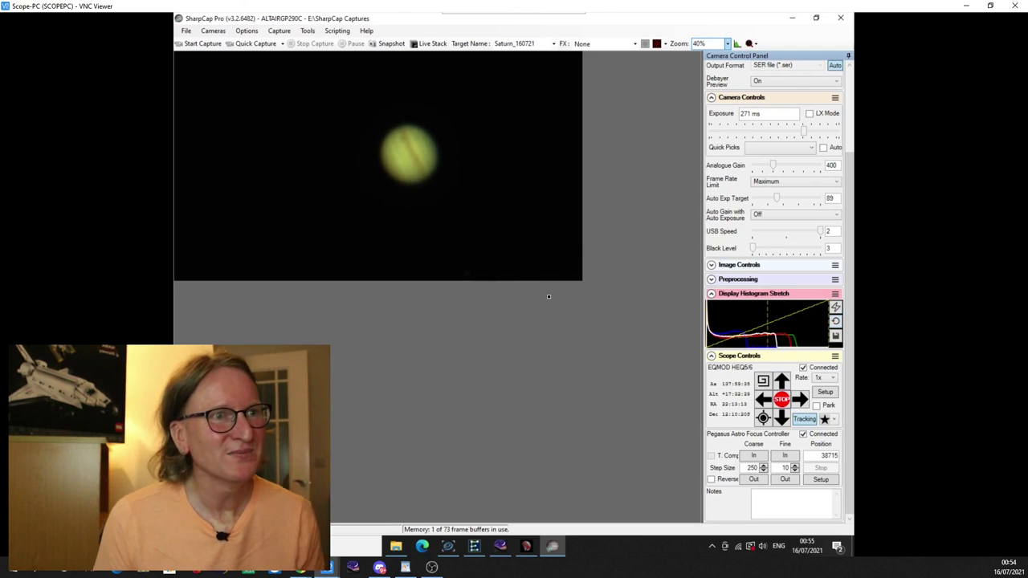
- Set the target name to Jupiter5x_160721 and start a 1000-frame Jupiter SER capture
{"action": "left_click", "coordinate": [512, 43]}
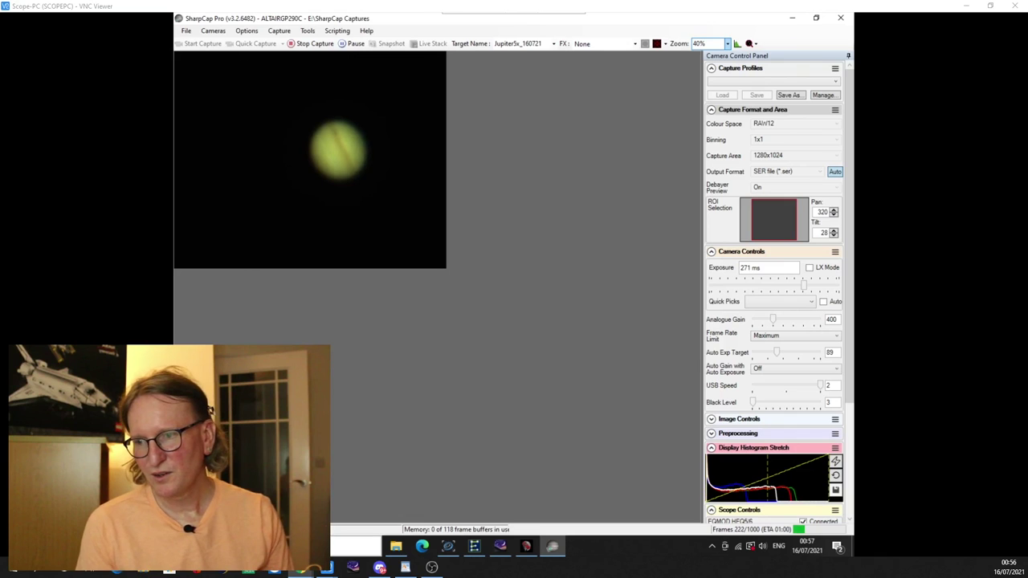
- Bring Chrome's 'jupiter pic' image results forward and move the window right, beside the capture
{"action": "key", "text": "alt+Tab"}
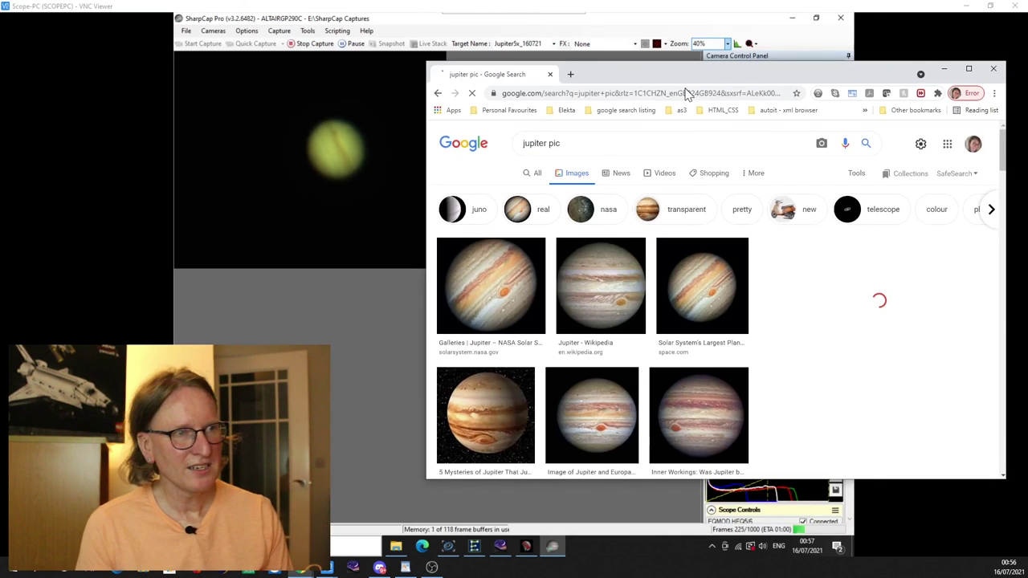
{"action": "left_click_drag", "start_coordinate": [686, 94], "coordinate": [733, 89]}
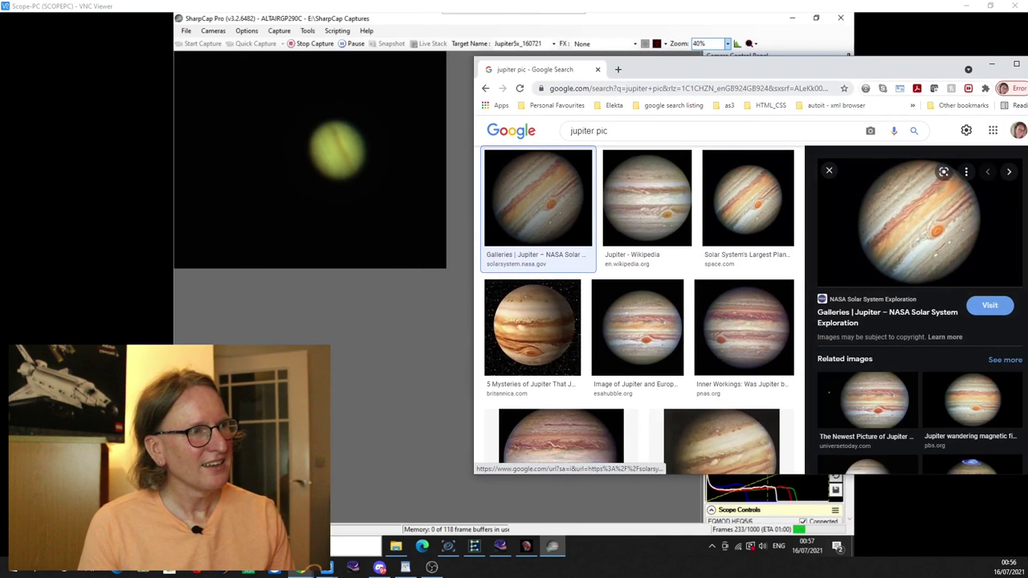